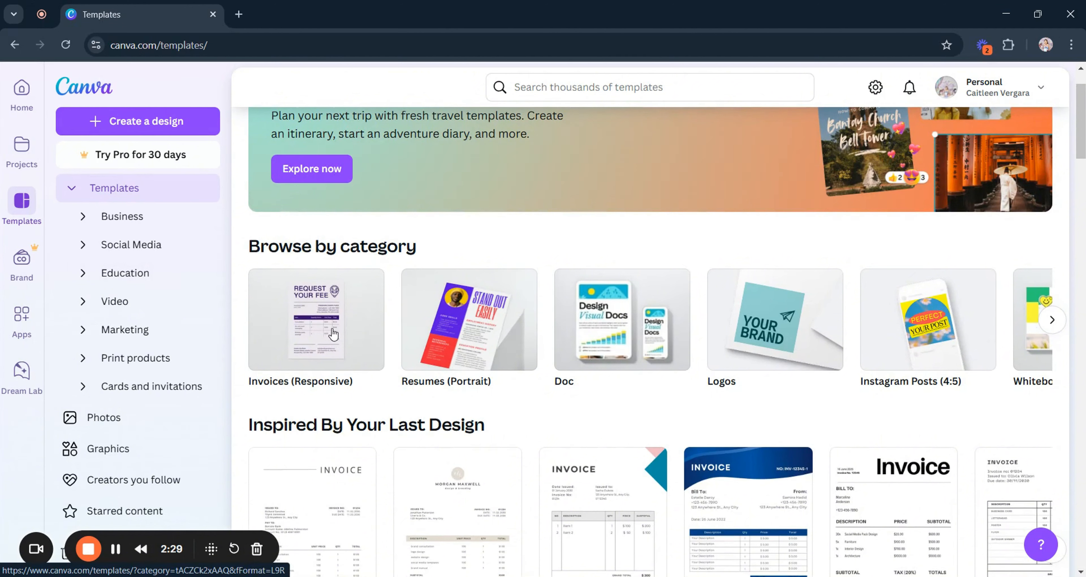
Step: Search the template library for "invoice"
{"action": "left_click", "coordinate": [570, 82]}
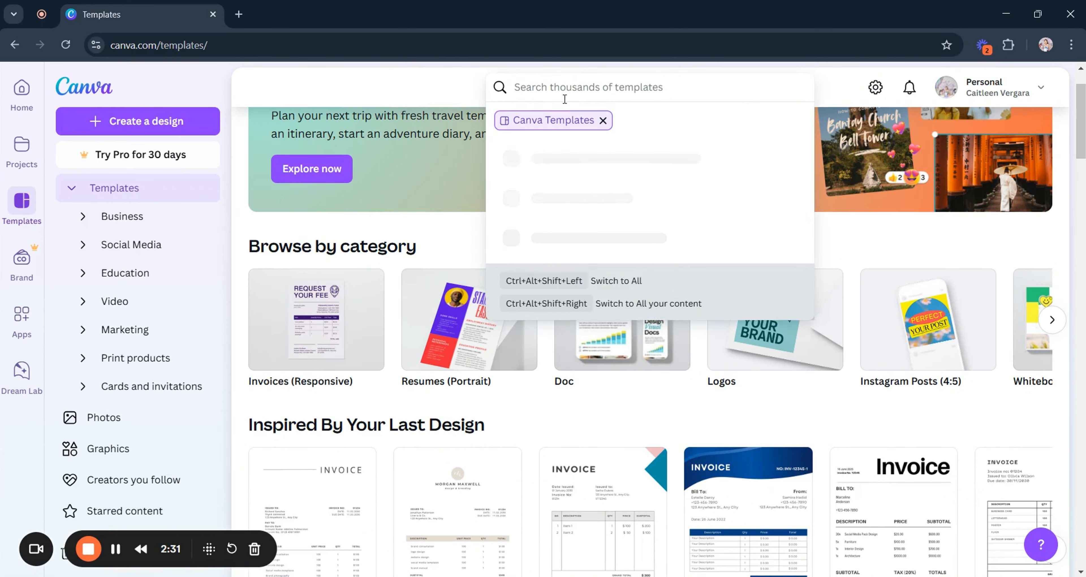
{"action": "type", "text": "invoice"}
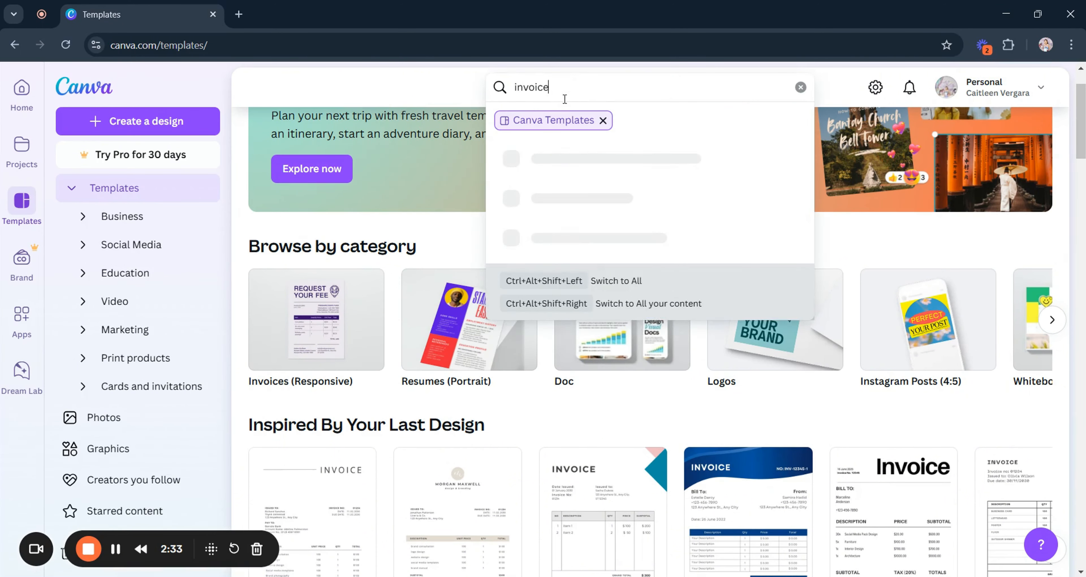
{"action": "key", "text": "Return"}
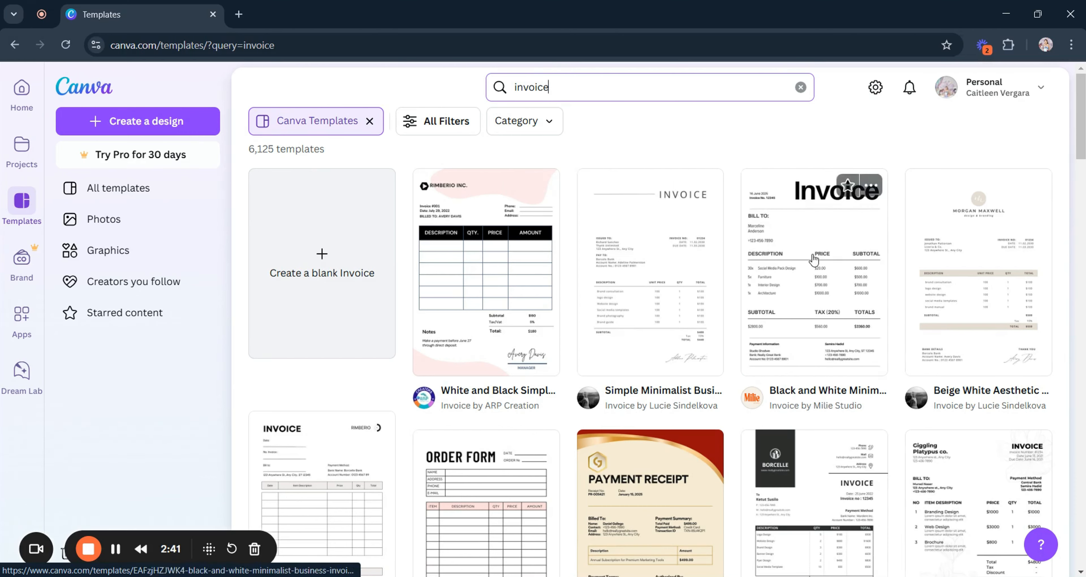
Step: Browse the invoice templates and open the free Black and White Clean Modern Invoice for customising
{"action": "mouse_move", "coordinate": [1083, 146]}
{"action": "left_mouse_down"}
{"action": "mouse_move", "coordinate": [1083, 155]}
{"action": "mouse_move", "coordinate": [1083, 146]}
{"action": "left_mouse_up"}
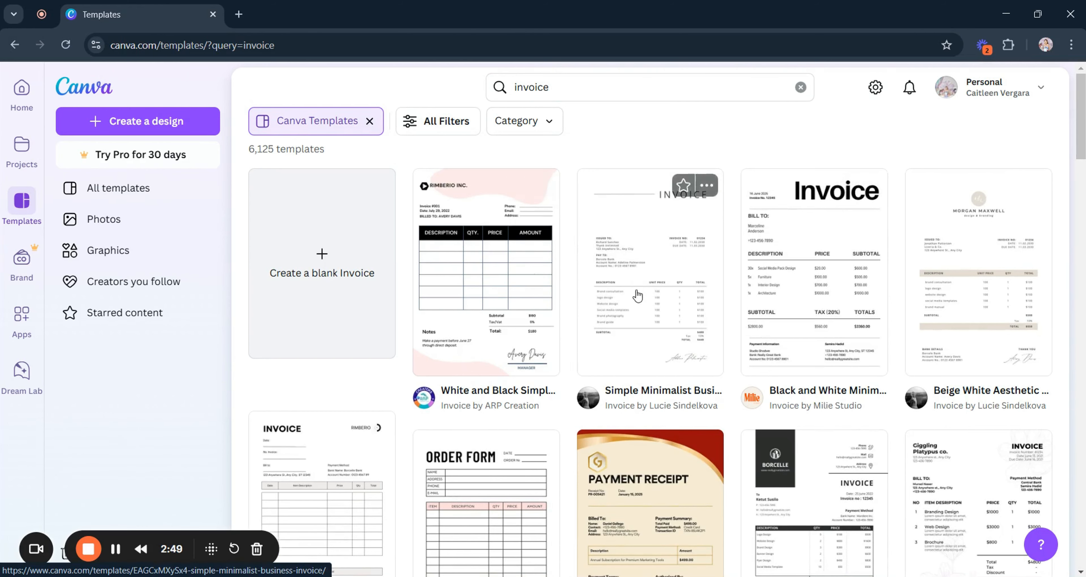
{"action": "scroll", "coordinate": [649, 291], "scroll_direction": "down", "scroll_amount": 4}
{"action": "scroll", "coordinate": [530, 385], "scroll_direction": "up", "scroll_amount": 4}
{"action": "scroll", "coordinate": [702, 373], "scroll_direction": "down", "scroll_amount": 5}
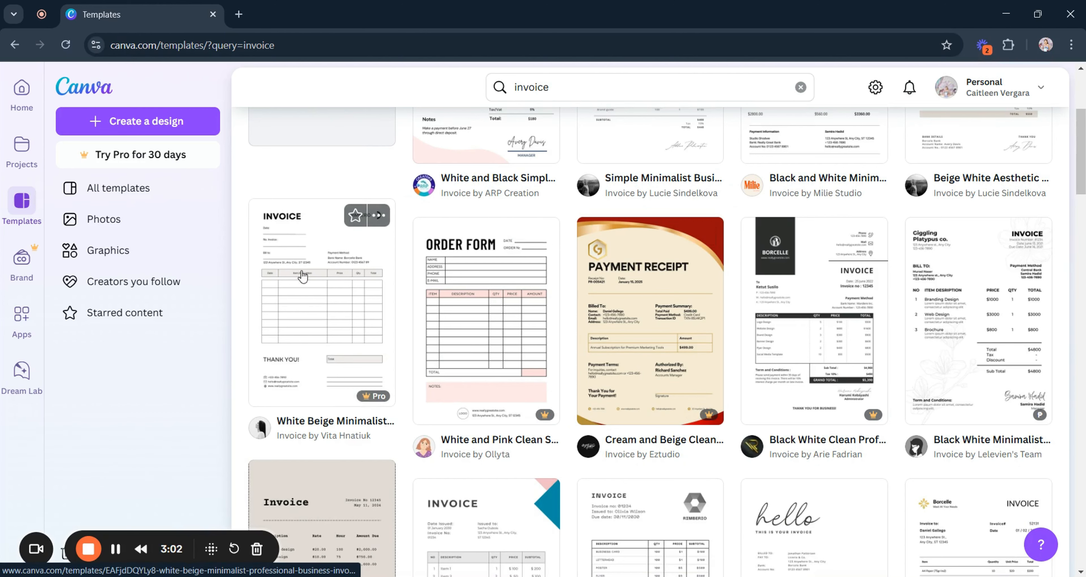
{"action": "mouse_move", "coordinate": [378, 399]}
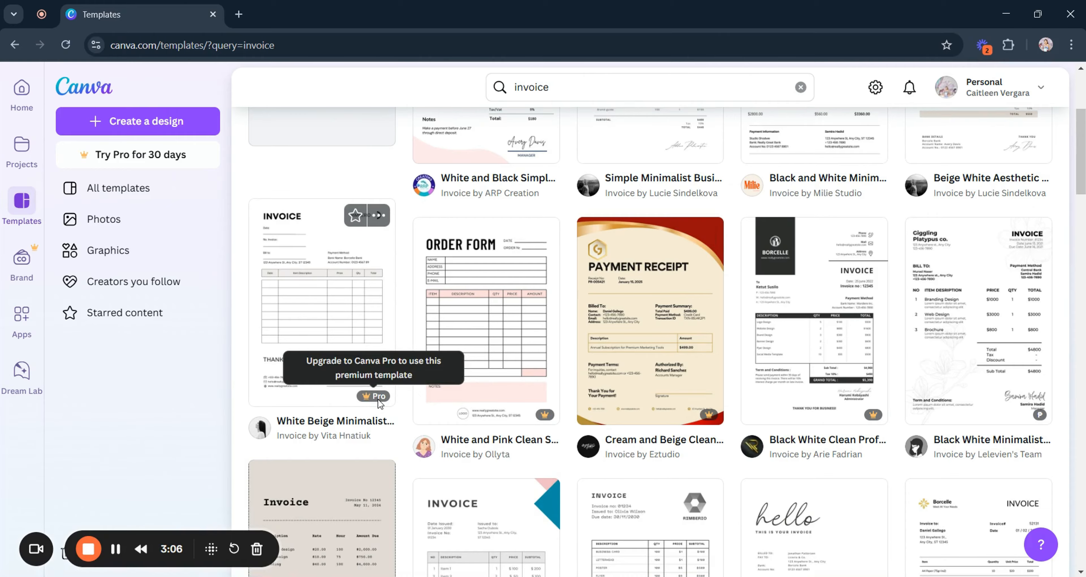
{"action": "scroll", "coordinate": [378, 401], "scroll_direction": "down", "scroll_amount": 10}
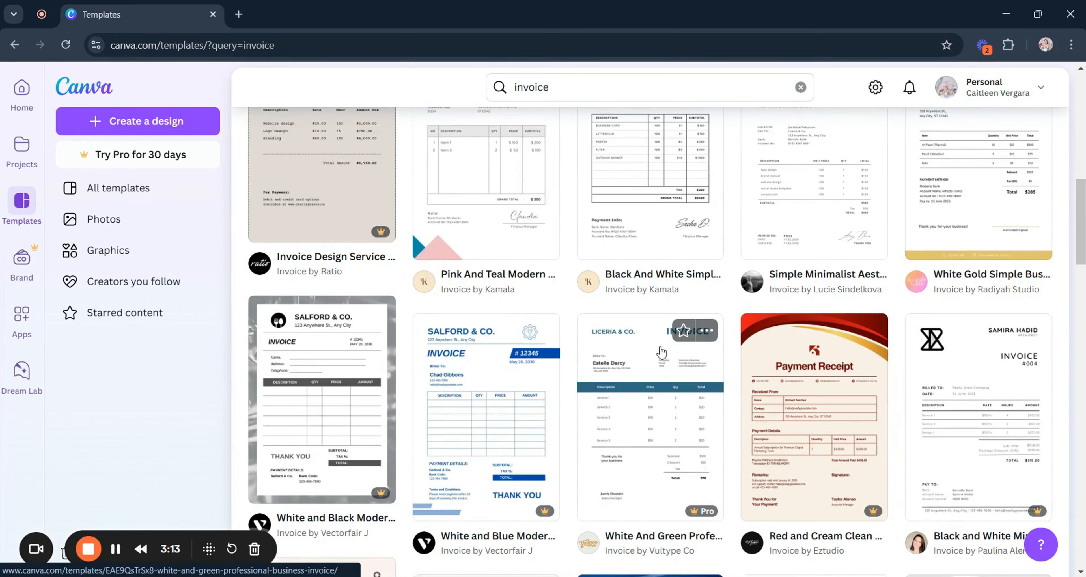
{"action": "scroll", "coordinate": [661, 351], "scroll_direction": "down", "scroll_amount": 8}
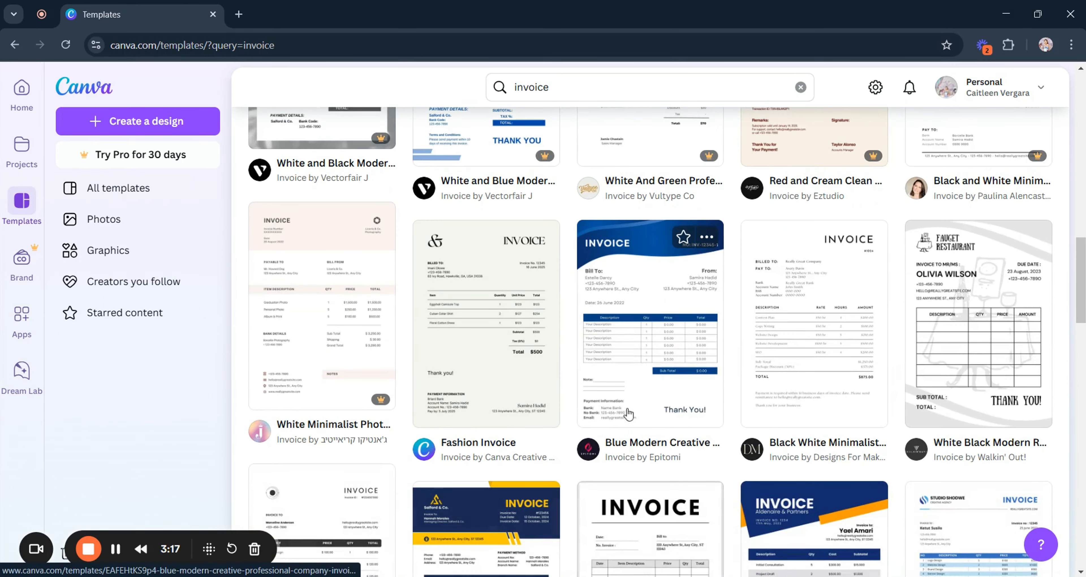
{"action": "scroll", "coordinate": [664, 362], "scroll_direction": "down", "scroll_amount": 10}
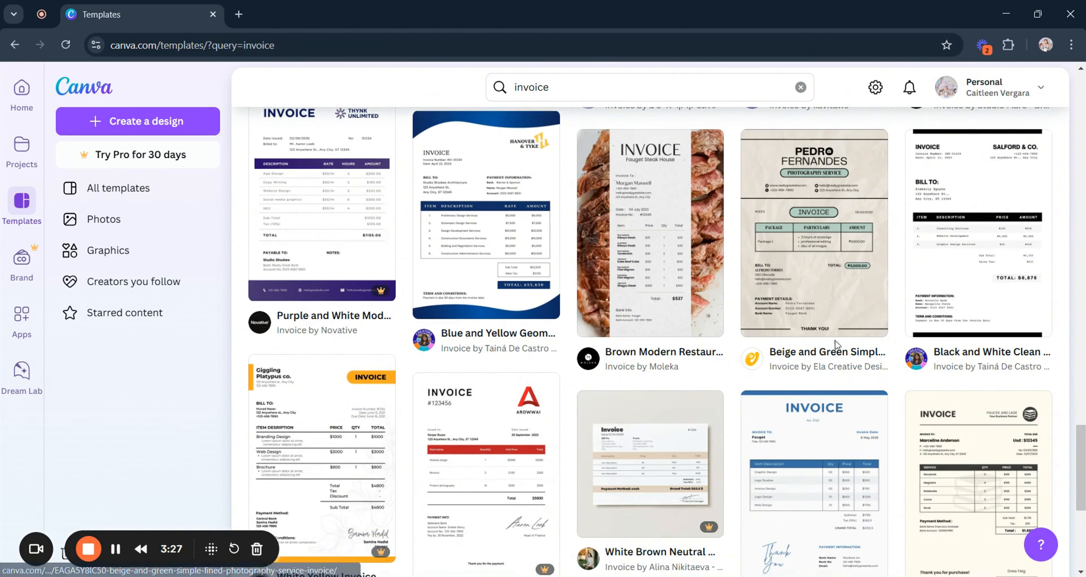
{"action": "left_click", "coordinate": [963, 307]}
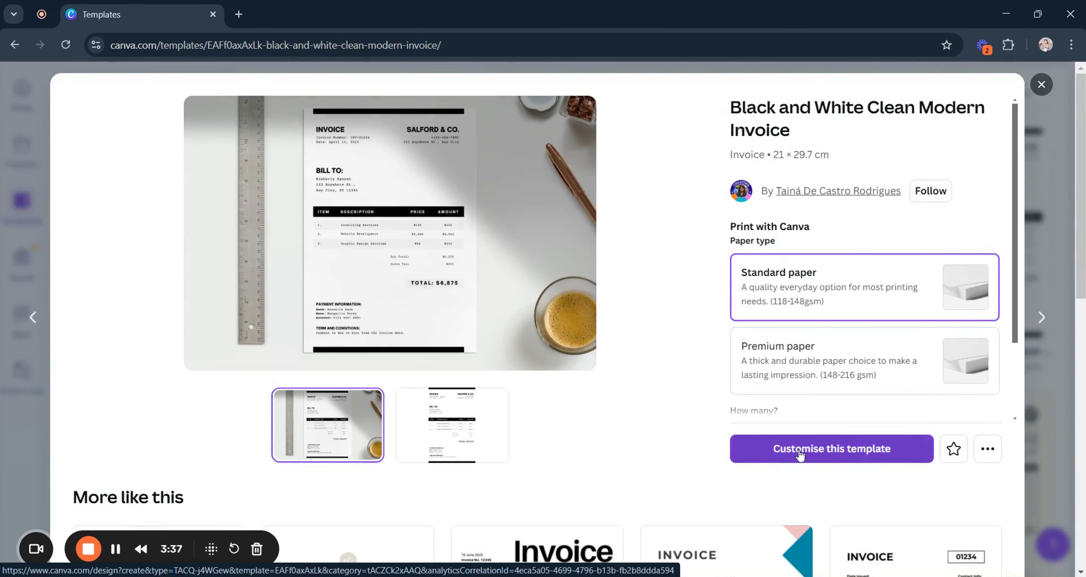
{"action": "left_click", "coordinate": [799, 449]}
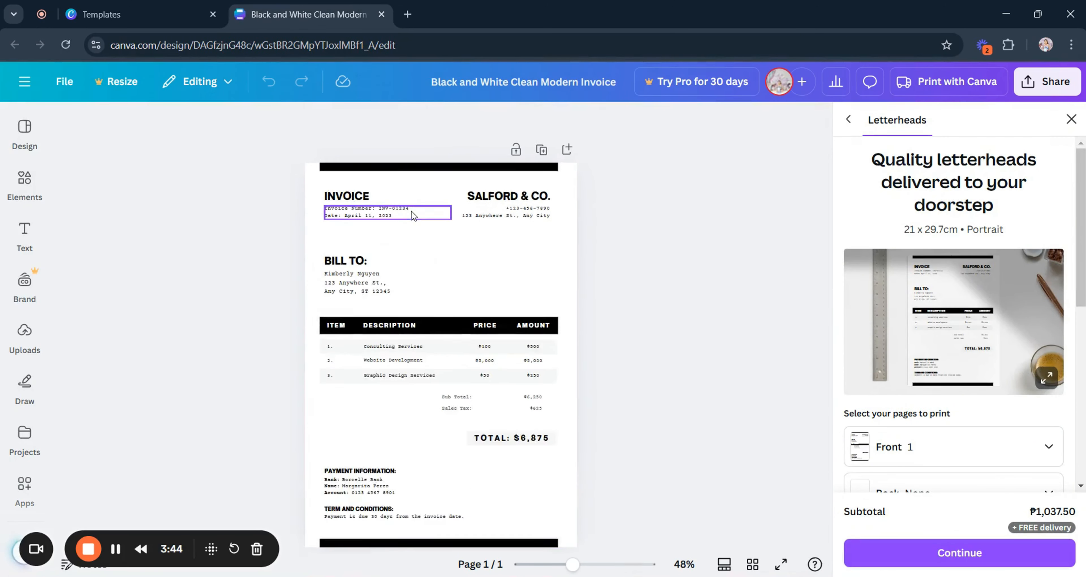
Step: Replace the company name in the invoice header with "CREATIVE DESIGNS CO."
{"action": "scroll", "coordinate": [413, 216], "scroll_direction": "up", "scroll_amount": 5, "text": "ctrl"}
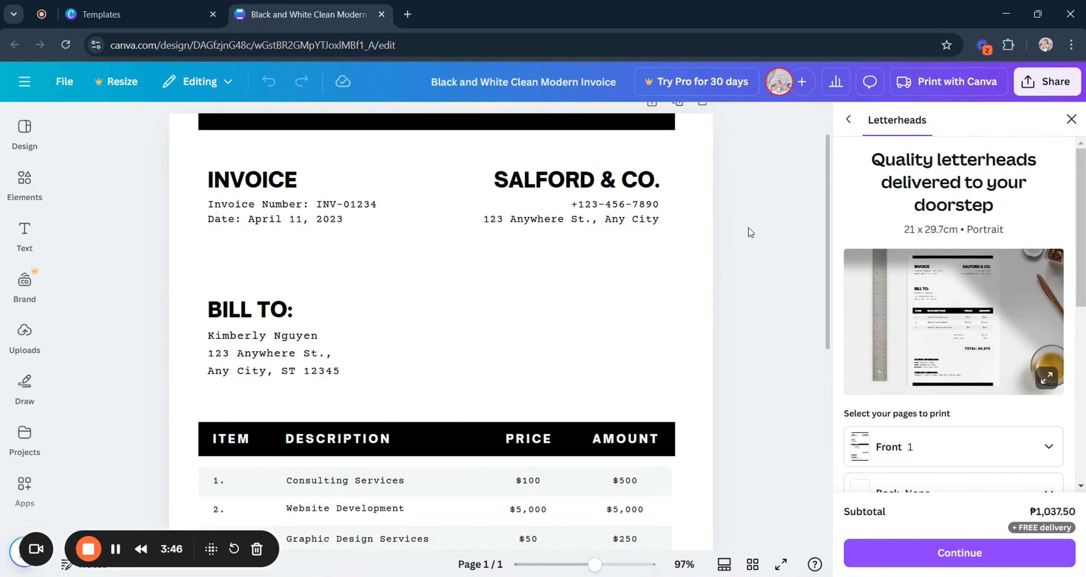
{"action": "scroll", "coordinate": [602, 252], "scroll_direction": "up", "scroll_amount": 2}
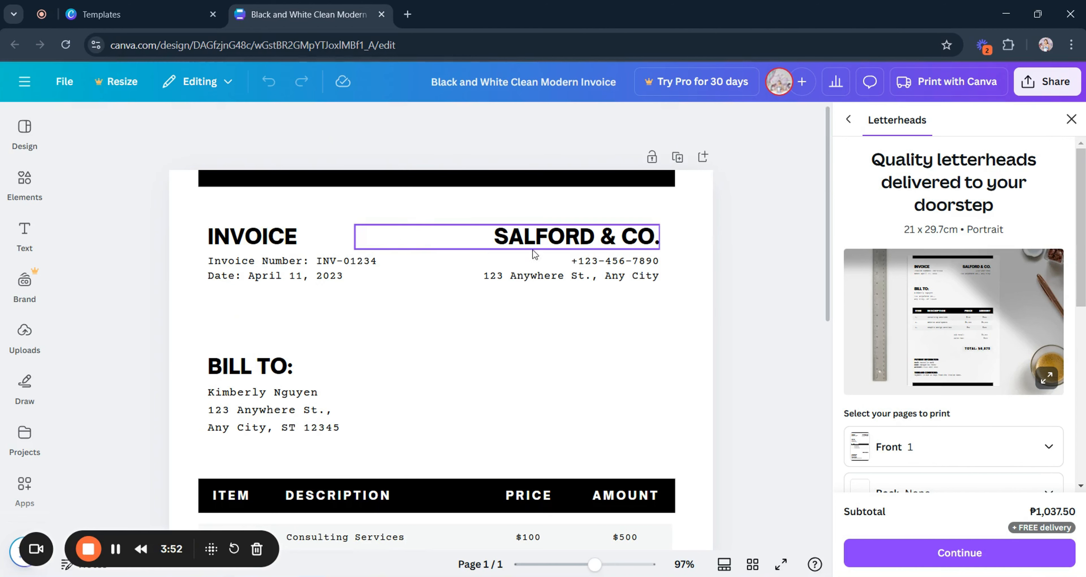
{"action": "left_click", "coordinate": [633, 320]}
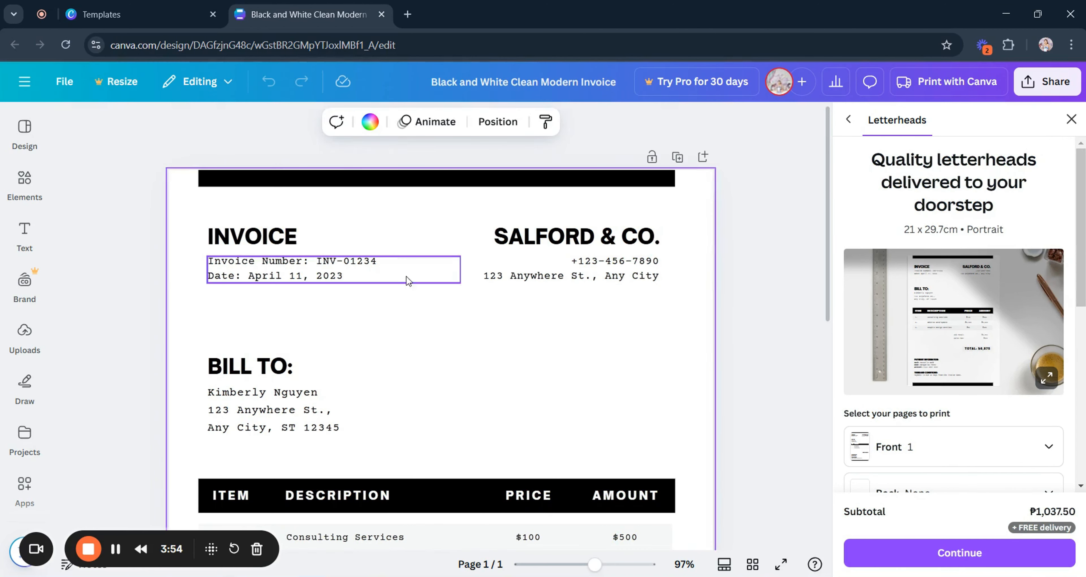
{"action": "left_click", "coordinate": [610, 247]}
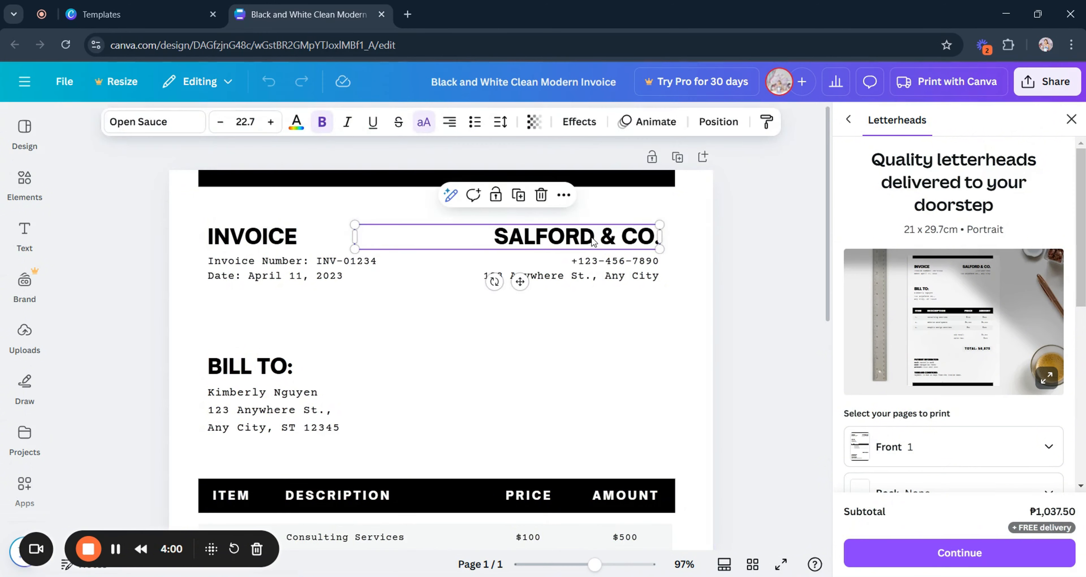
{"action": "double_click", "coordinate": [610, 246]}
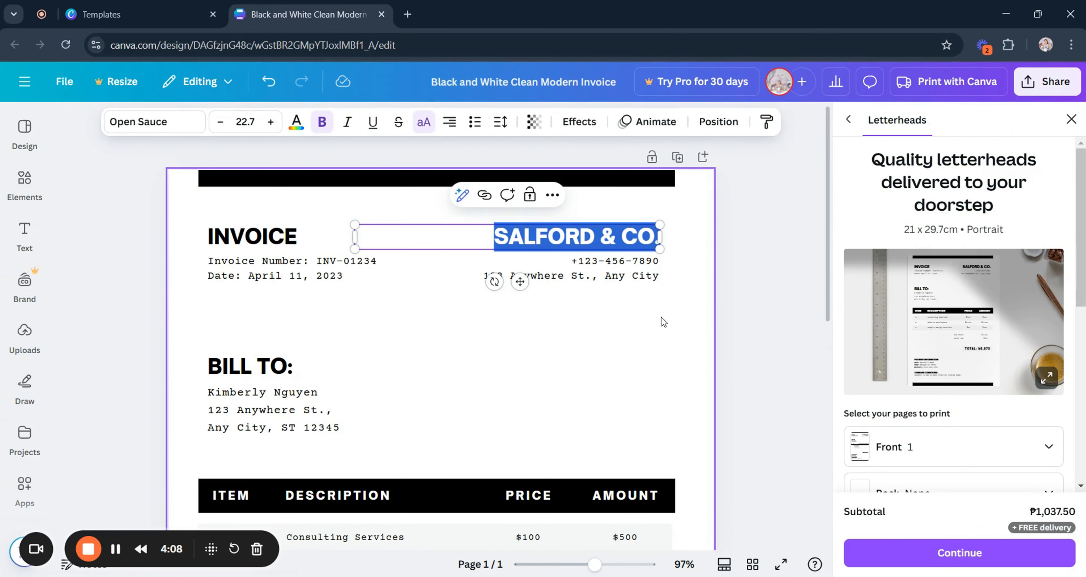
{"action": "type", "text": "CREATIVE DESIGNS CO."}
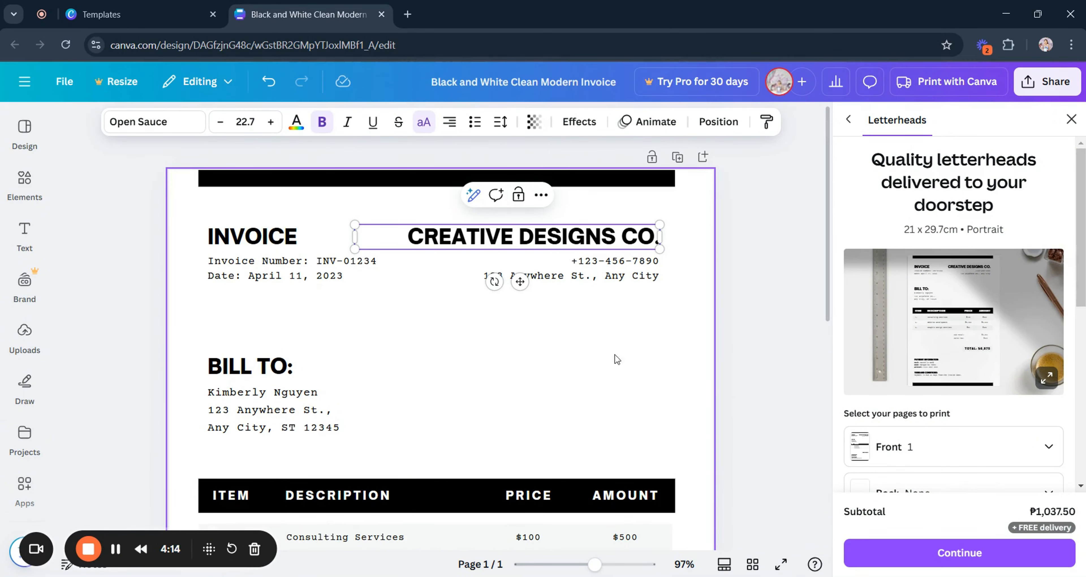
Step: Replace the contact text below the company name with the company's phone number and, on a new line, its street address
{"action": "double_click", "coordinate": [595, 266]}
{"action": "key", "text": "BackSpace"}
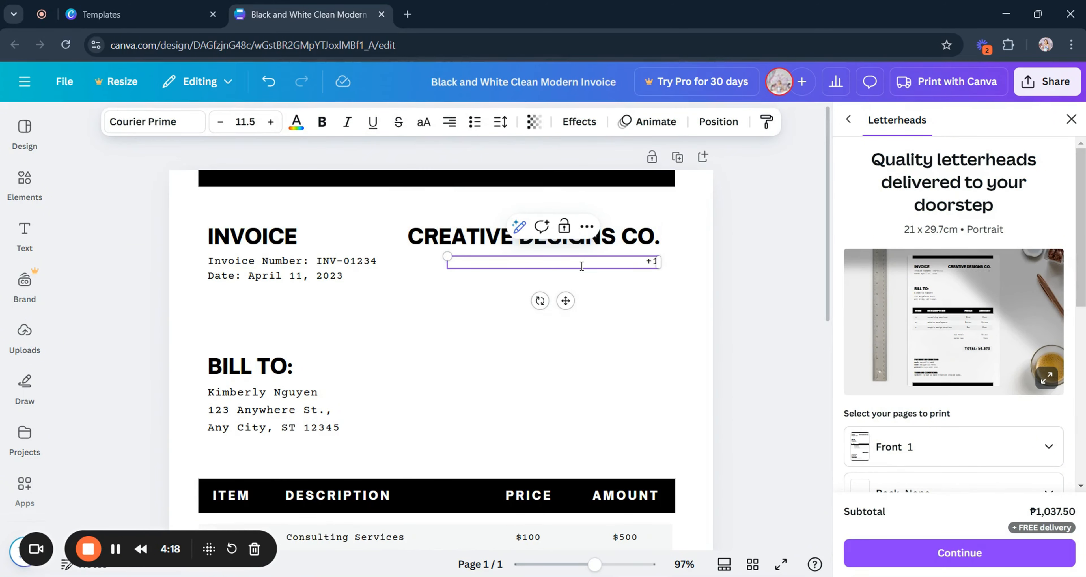
{"action": "type", "text": "+123 456 789"}
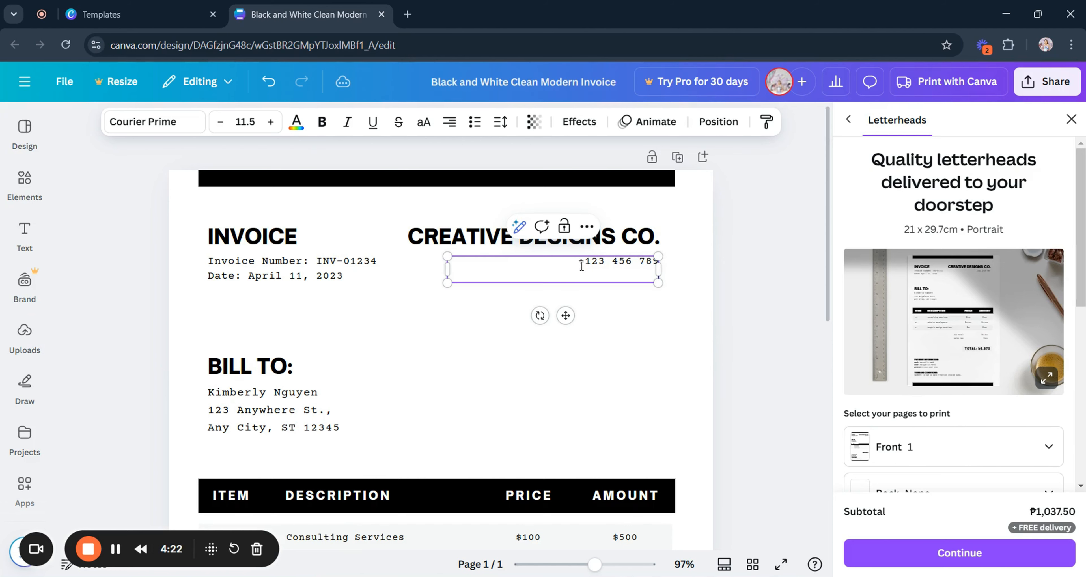
{"action": "key", "text": "Return"}
{"action": "type", "text": "Sam"}
{"action": "key", "text": "Caps_Lock"}
{"action": "type", "text": "ple Street"}
{"action": "key", "text": "Caps_Lock"}
{"action": "type", "text": "C"}
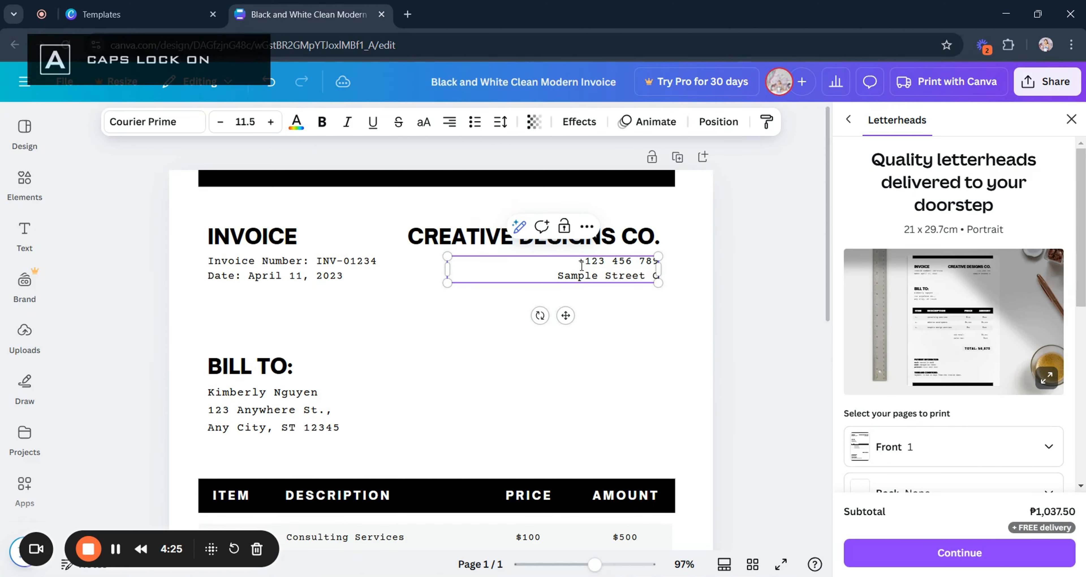
{"action": "key", "text": "Caps_Lock"}
{"action": "type", "text": "ity Ville"}
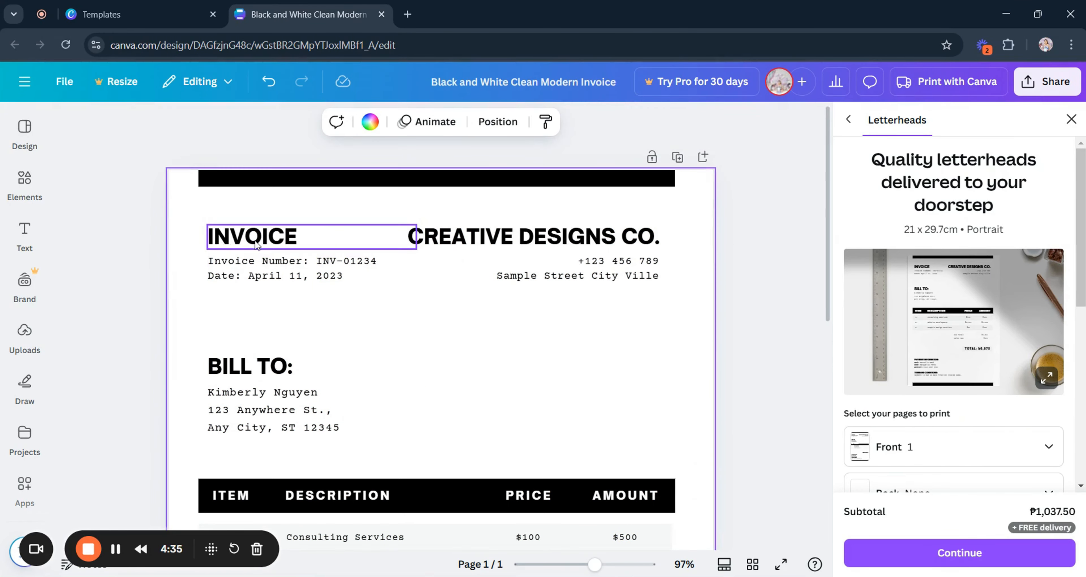
Step: Change the invoice number below the INVOICE heading to INV-0001
{"action": "left_click", "coordinate": [380, 263]}
{"action": "double_click", "coordinate": [379, 263]}
{"action": "left_click", "coordinate": [380, 264]}
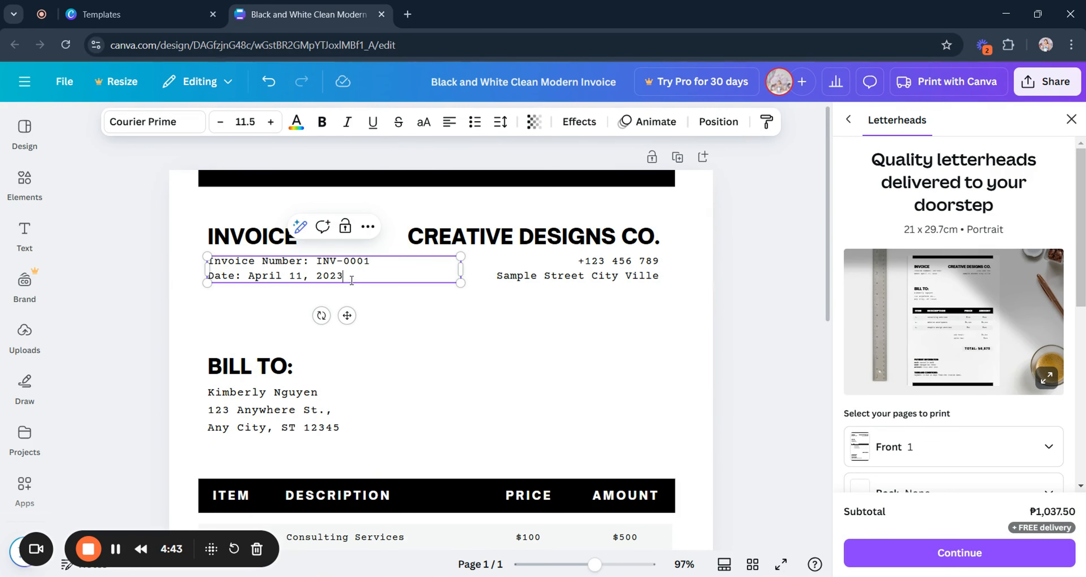
Step: Change the invoice date to February 29, 2025
{"action": "left_click_drag", "start_coordinate": [249, 277], "coordinate": [271, 289]}
{"action": "key", "text": "Caps_Lock"}
{"action": "type", "text": "F"}
{"action": "key", "text": "Caps_Lock"}
{"action": "type", "text": "ebrua"}
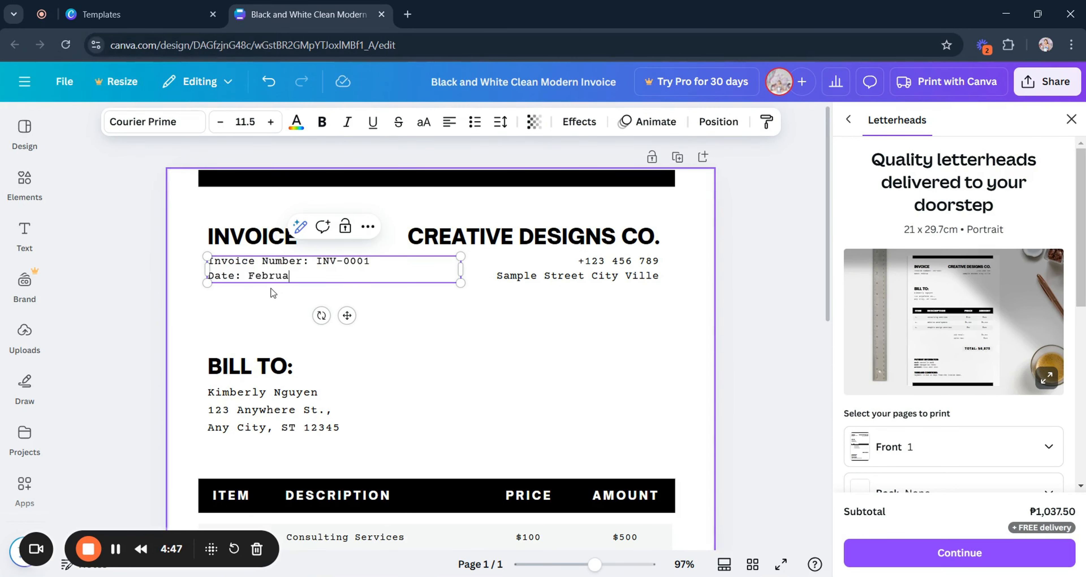
{"action": "type", "text": "ry 29, 2025"}
{"action": "left_click", "coordinate": [382, 354]}
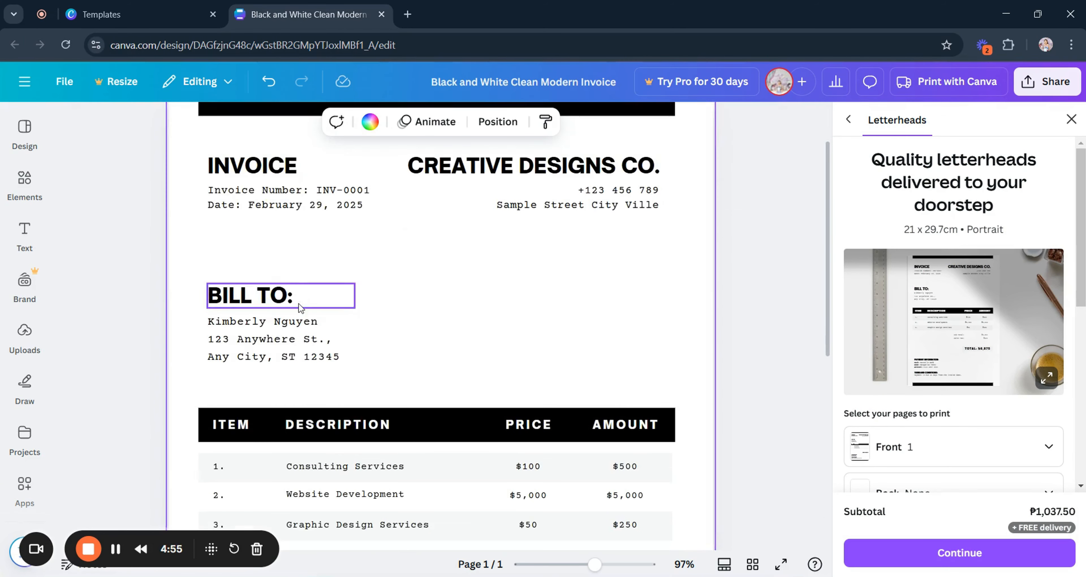
Step: Replace the sample name under BILL TO with the client's full name
{"action": "scroll", "coordinate": [298, 303], "scroll_direction": "up", "scroll_amount": 3}
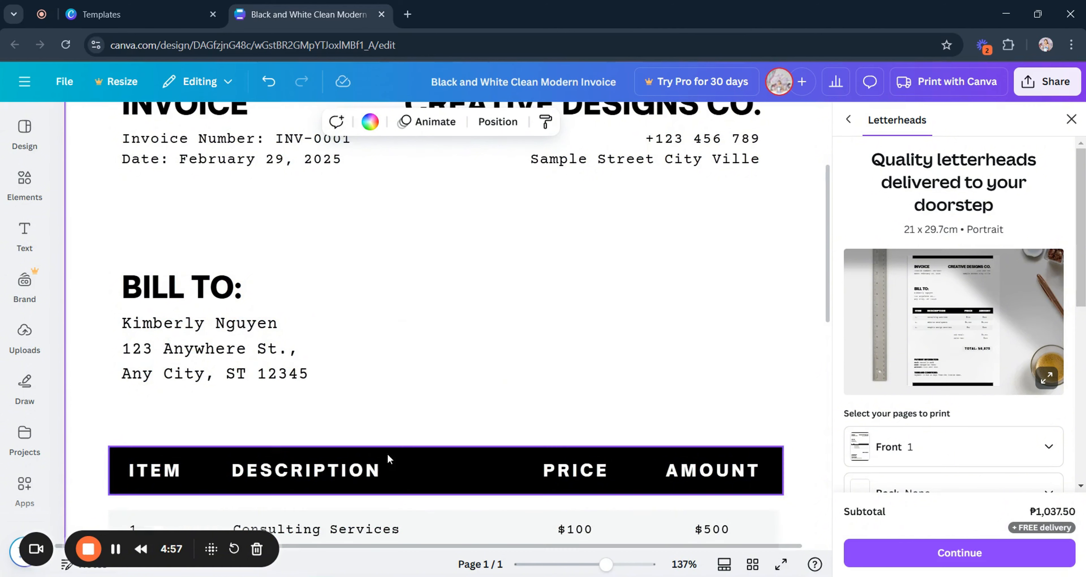
{"action": "double_click", "coordinate": [245, 323]}
{"action": "left_click_drag", "start_coordinate": [279, 324], "coordinate": [133, 327]}
{"action": "key", "text": "BackSpace"}
{"action": "key", "text": "BackSpace"}
{"action": "key", "text": "Caps_Lock"}
{"action": "type", "text": "Jane Doe"}
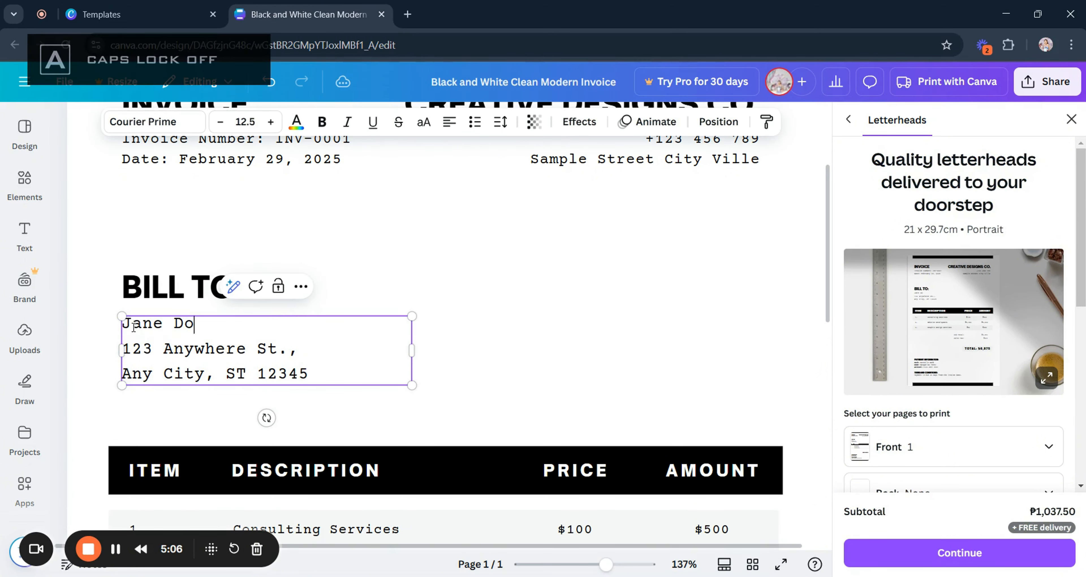
{"action": "left_click", "coordinate": [460, 333]}
Step: Update the house number and street name in the client's address under BILL TO
{"action": "left_click", "coordinate": [290, 351]}
{"action": "left_click", "coordinate": [153, 349]}
{"action": "key", "text": "BackSpace"}
{"action": "type", "text": "4"}
{"action": "double_click", "coordinate": [223, 345]}
{"action": "key", "text": "Caps_Lock"}
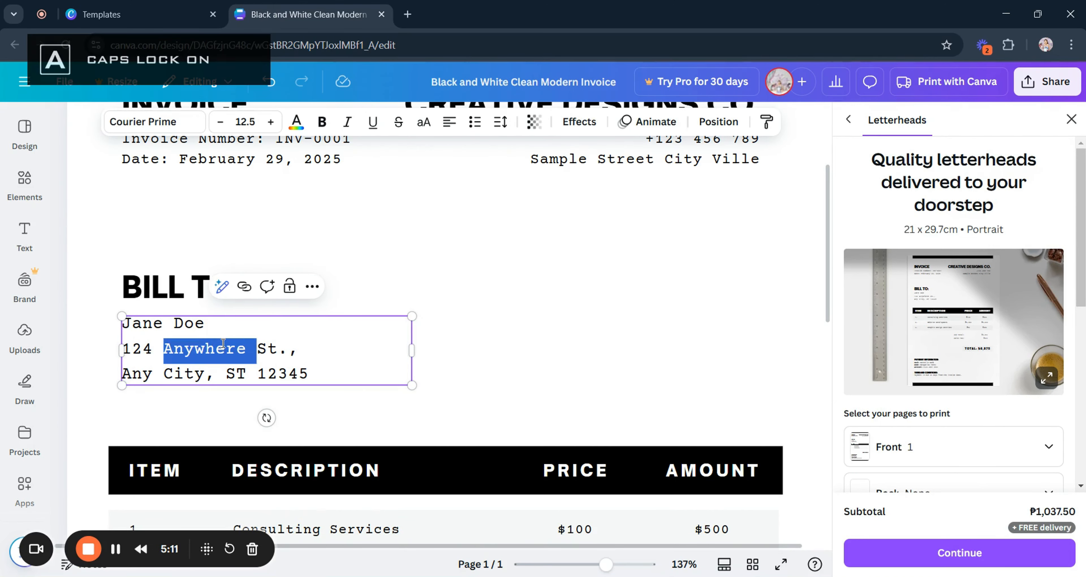
{"action": "type", "text": "Some"}
{"action": "key", "text": "Caps_Lock"}
{"action": "type", "text": "w"}
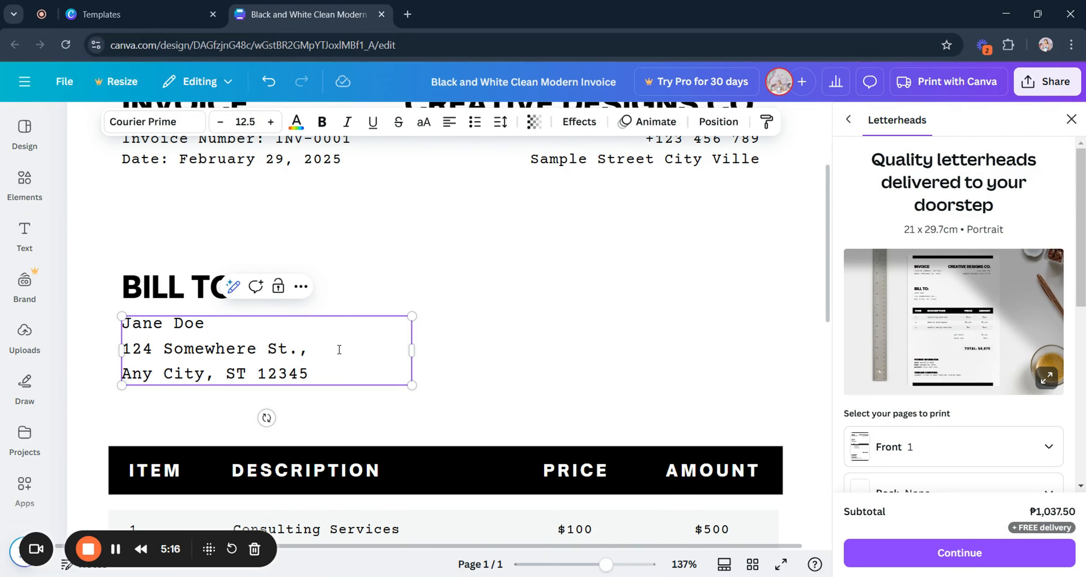
{"action": "left_click", "coordinate": [468, 361]}
Step: Close the Letterheads print options to give the invoice page more room
{"action": "scroll", "coordinate": [560, 416], "scroll_direction": "up", "scroll_amount": 4}
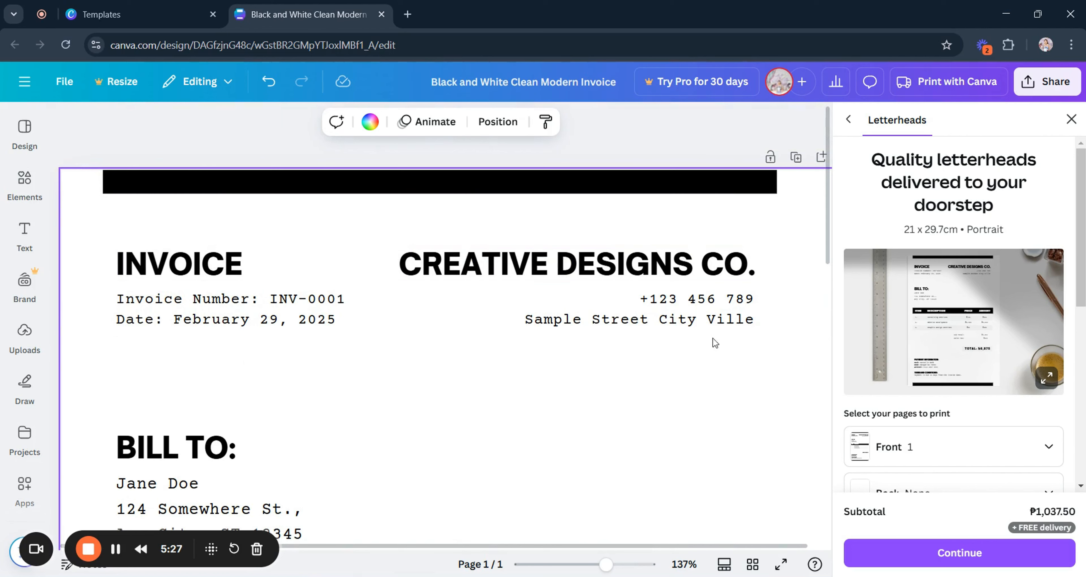
{"action": "left_click", "coordinate": [1071, 120]}
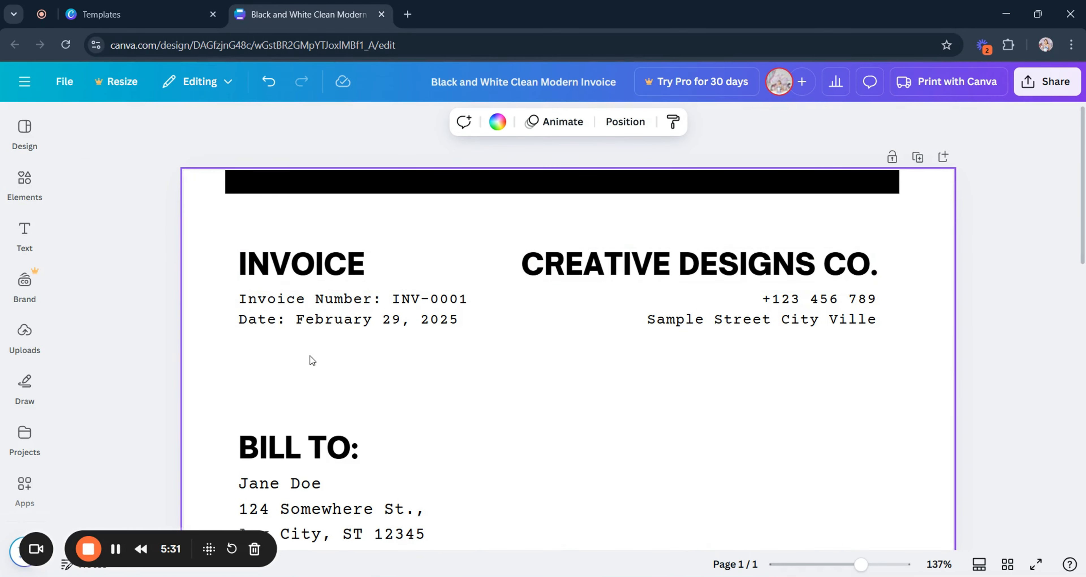
Step: Rename the ITEM column header of the invoice table to UNIT
{"action": "scroll", "coordinate": [310, 356], "scroll_direction": "down", "scroll_amount": 3}
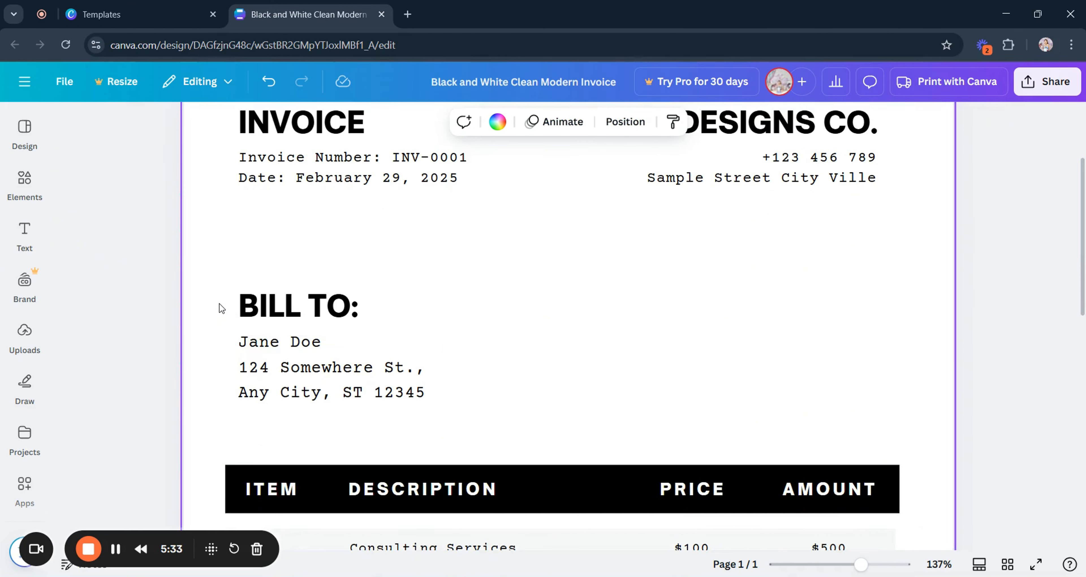
{"action": "scroll", "coordinate": [340, 327], "scroll_direction": "down", "scroll_amount": 5}
{"action": "scroll", "coordinate": [337, 347], "scroll_direction": "up", "scroll_amount": 2}
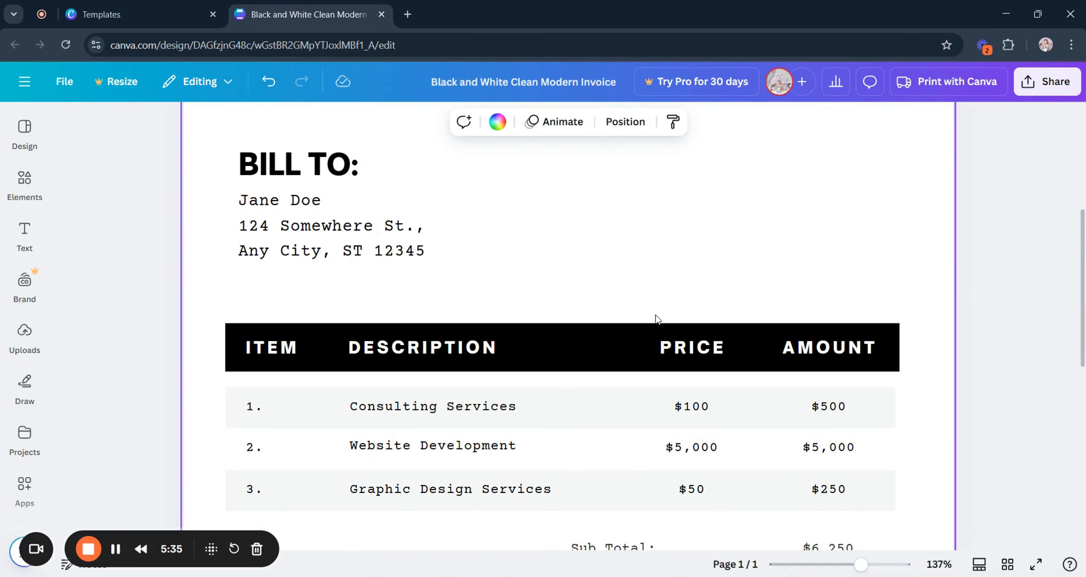
{"action": "scroll", "coordinate": [655, 320], "scroll_direction": "down", "scroll_amount": 2}
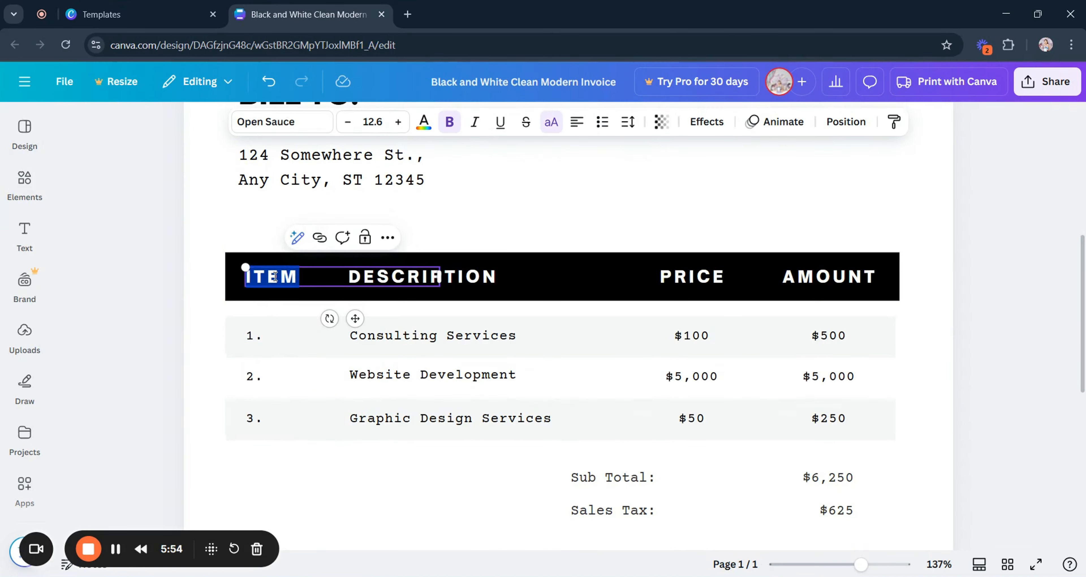
{"action": "type", "text": "UN"}
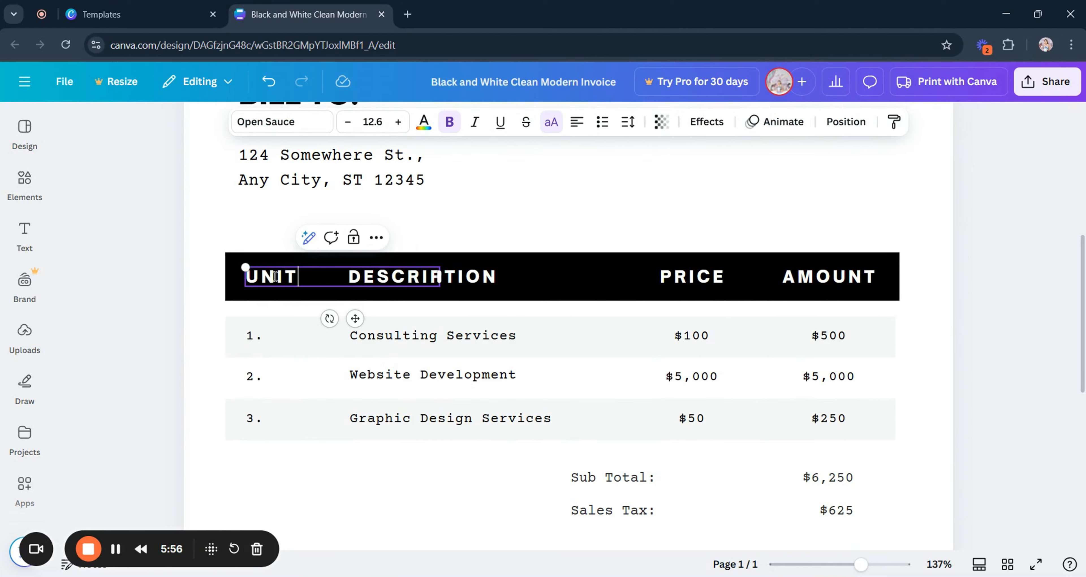
{"action": "left_click", "coordinate": [514, 233]}
Step: Set the first row's unit to 1 and its description to Email Banner
{"action": "double_click", "coordinate": [261, 343]}
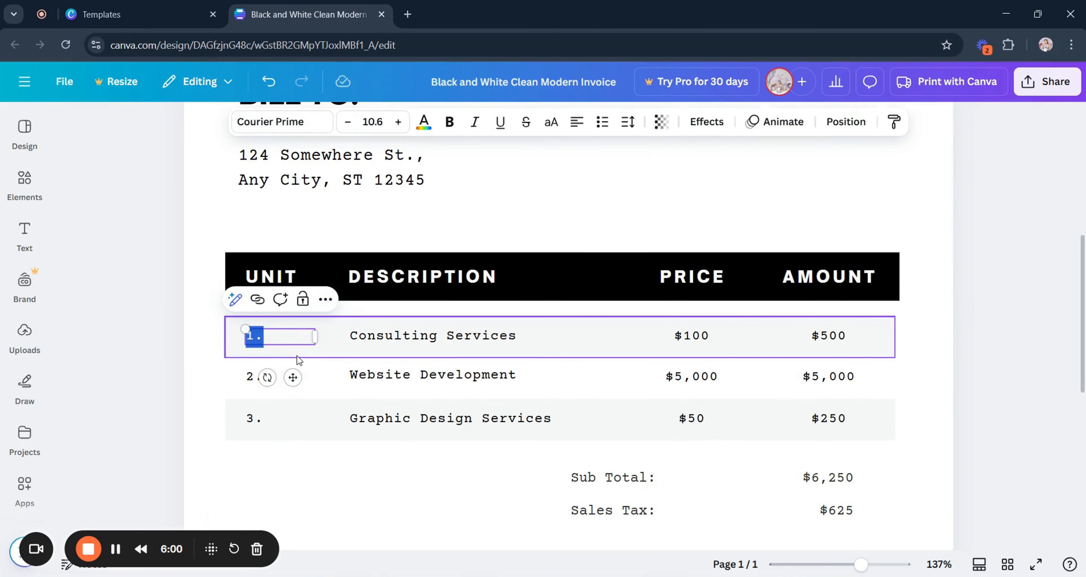
{"action": "type", "text": "1"}
{"action": "left_click", "coordinate": [492, 201]}
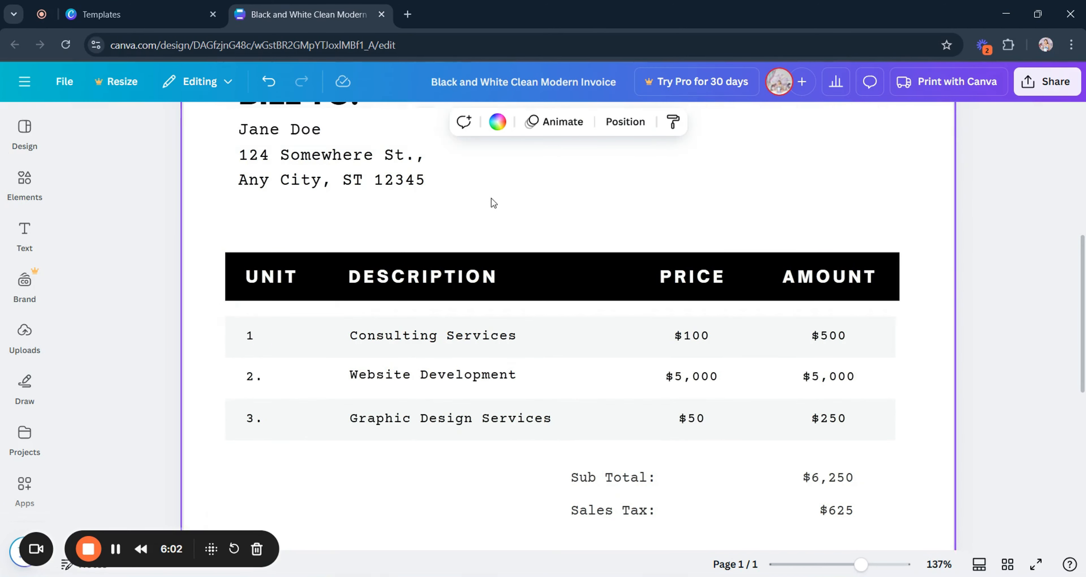
{"action": "double_click", "coordinate": [439, 343]}
{"action": "key", "text": "Caps_Lock"}
{"action": "type", "text": "E"}
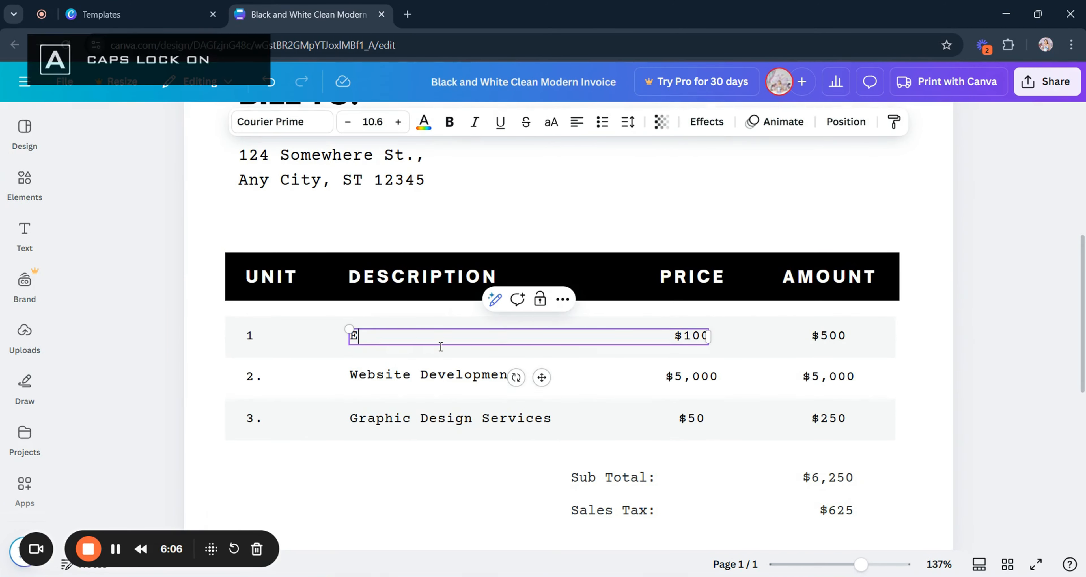
{"action": "key", "text": "Caps_Lock"}
{"action": "type", "text": "mail Banner"}
{"action": "left_click", "coordinate": [709, 338]}
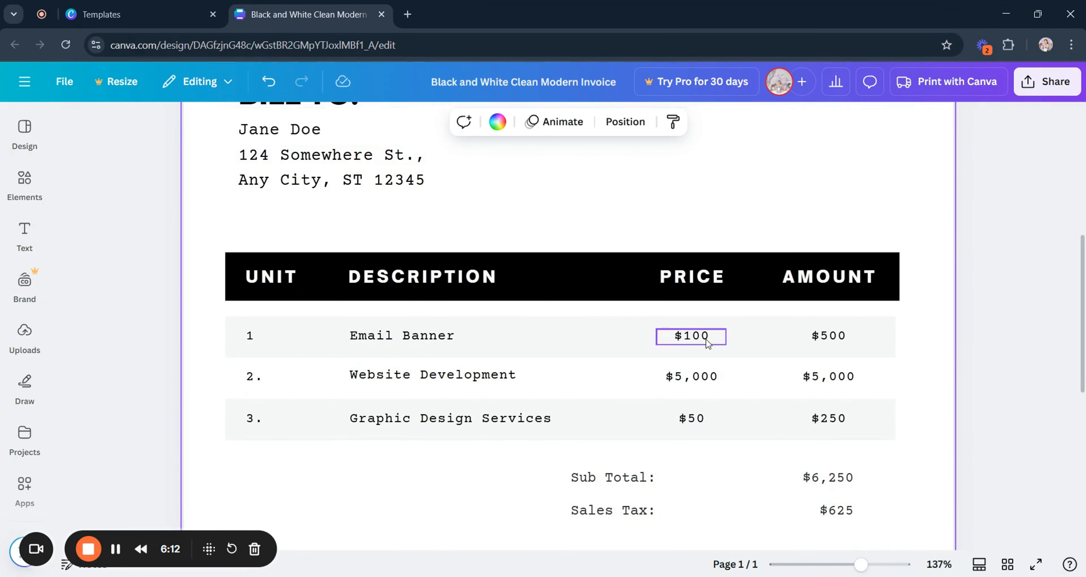
Step: Set the price of the Email Banner item to $150
{"action": "double_click", "coordinate": [700, 336]}
{"action": "left_click", "coordinate": [708, 337]}
{"action": "type", "text": "50"}
{"action": "left_click", "coordinate": [766, 230]}
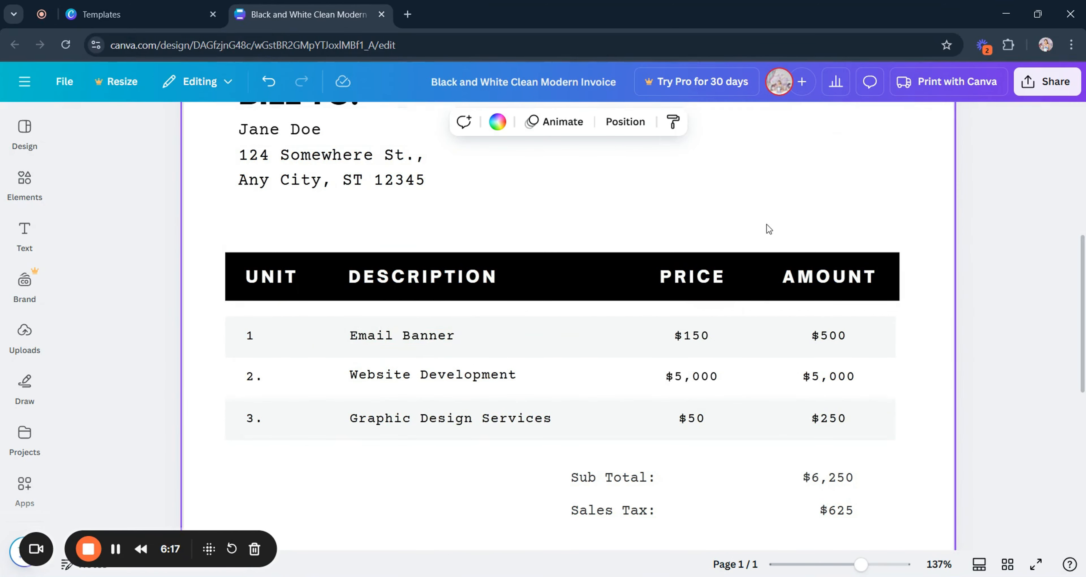
Step: Set the amount of the Email Banner row to $150
{"action": "left_click", "coordinate": [828, 336]}
{"action": "double_click", "coordinate": [837, 337]}
{"action": "left_click", "coordinate": [845, 337]}
{"action": "key", "text": "BackSpace"}
{"action": "key", "text": "BackSpace"}
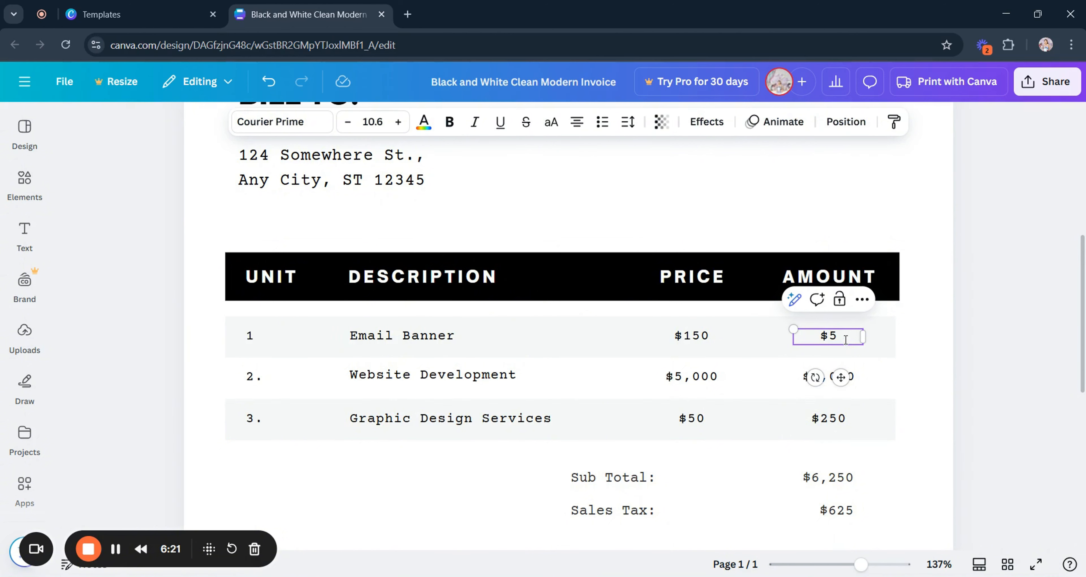
{"action": "type", "text": "150"}
{"action": "left_click", "coordinate": [996, 285]}
Step: Set the second row's unit to 2 and its description to Logo Designs
{"action": "left_click", "coordinate": [253, 376]}
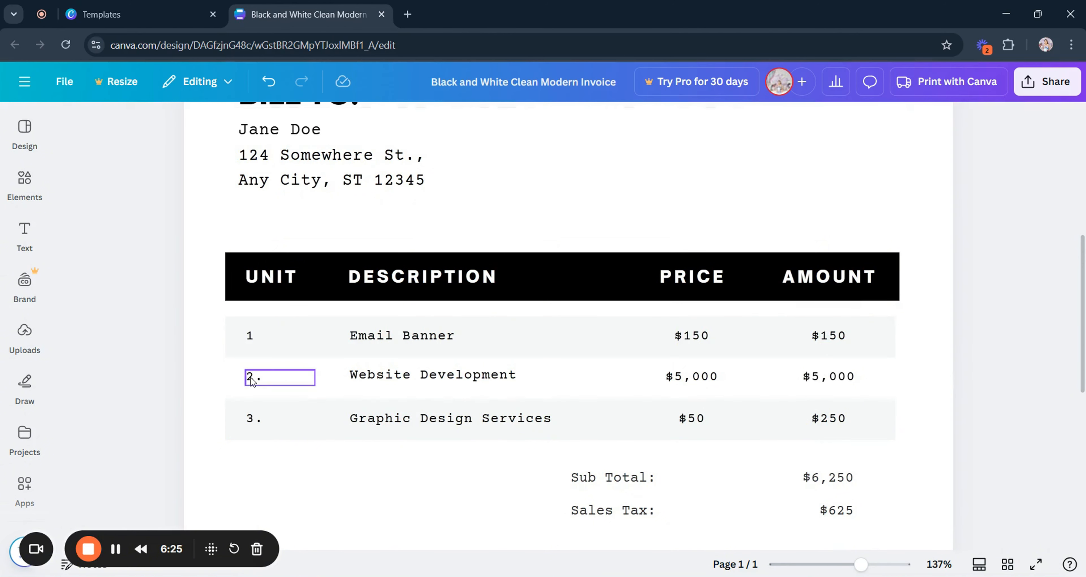
{"action": "double_click", "coordinate": [273, 385]}
{"action": "type", "text": "2"}
{"action": "left_click", "coordinate": [401, 382]}
{"action": "double_click", "coordinate": [400, 381]}
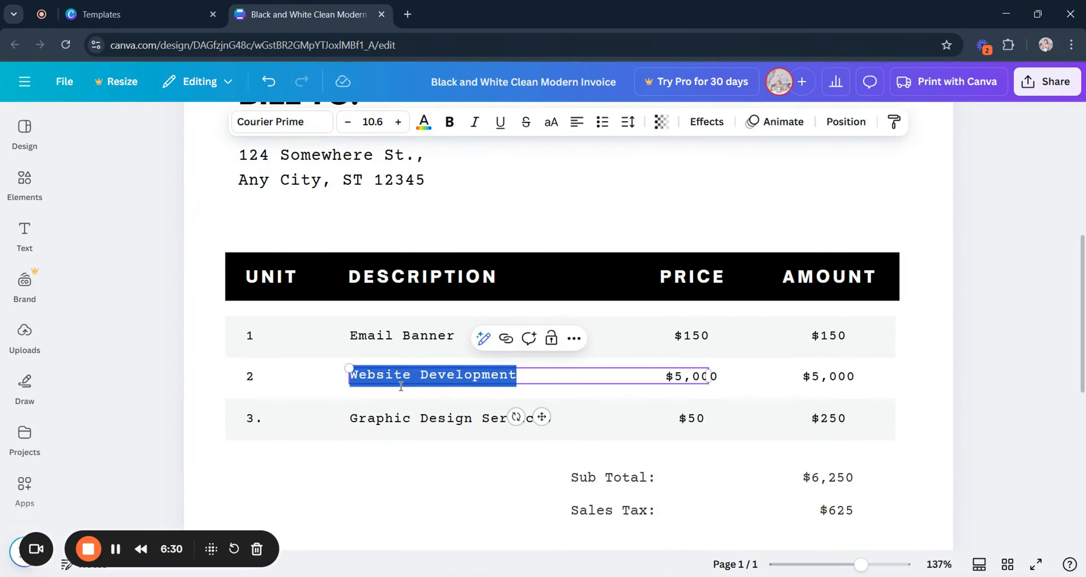
{"action": "key", "text": "Caps_Lock"}
{"action": "type", "text": "Logo D"}
{"action": "key", "text": "Caps_Lock"}
{"action": "type", "text": "esigns"}
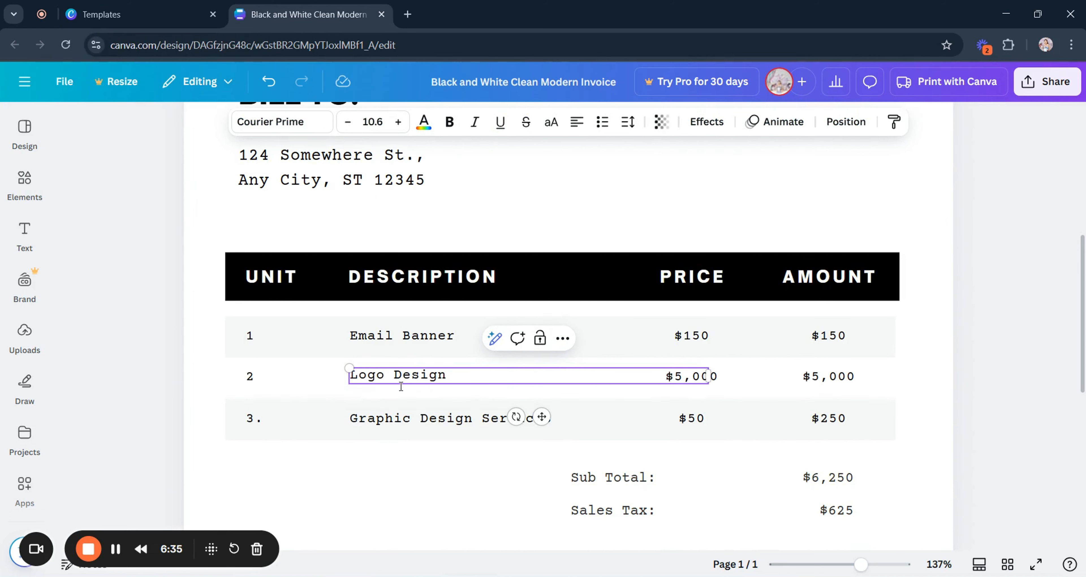
{"action": "left_click", "coordinate": [167, 371]}
Step: Set the price of the Logo Designs item to $1,000
{"action": "double_click", "coordinate": [716, 379]}
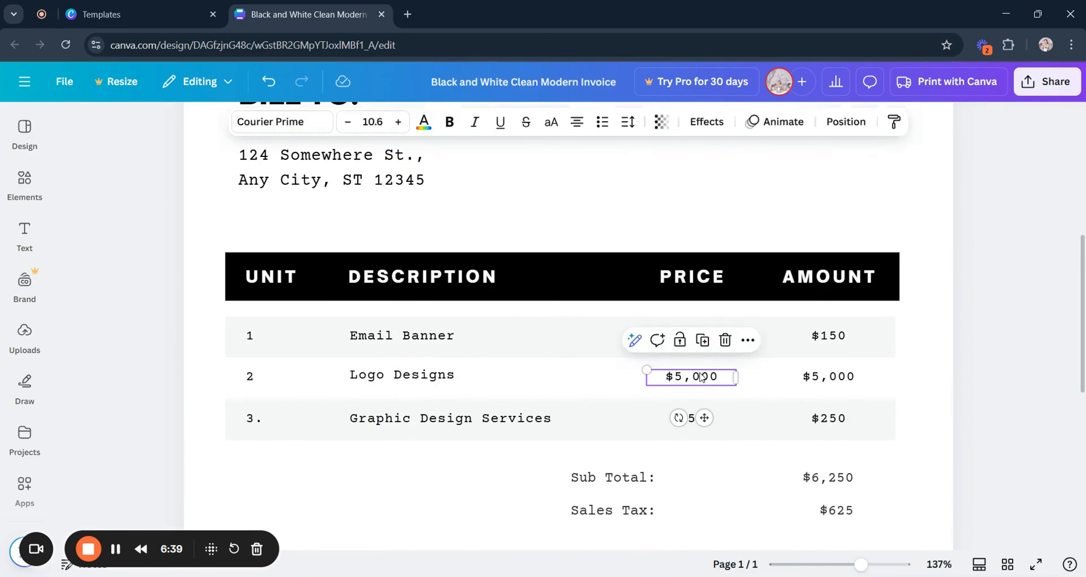
{"action": "left_click", "coordinate": [716, 380]}
{"action": "key", "text": "BackSpace"}
{"action": "key", "text": "BackSpace"}
{"action": "key", "text": "BackSpace"}
{"action": "key", "text": "BackSpace"}
{"action": "key", "text": "BackSpace"}
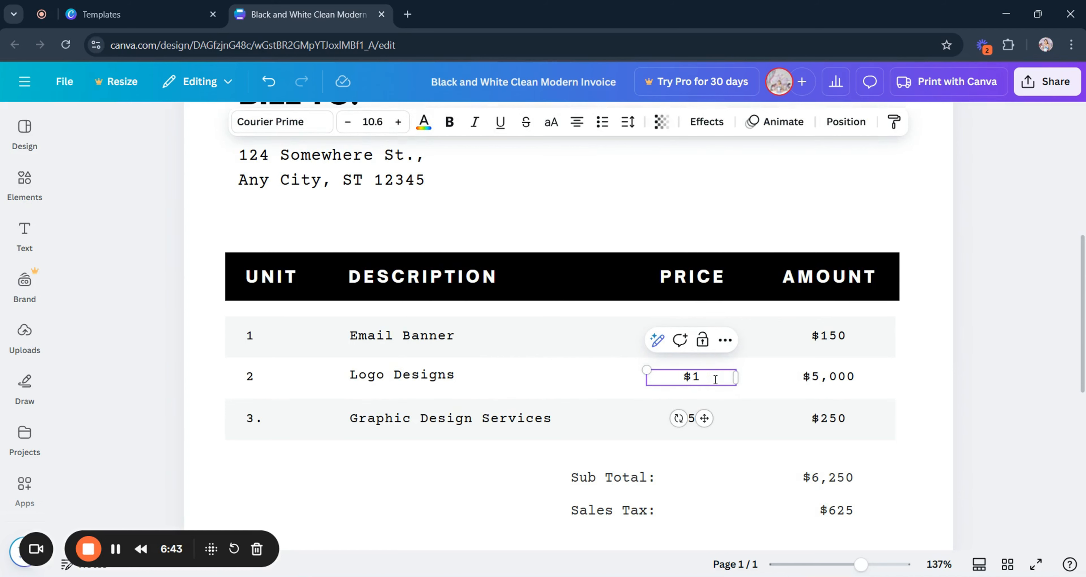
{"action": "type", "text": "1,000"}
{"action": "left_click", "coordinate": [719, 385]}
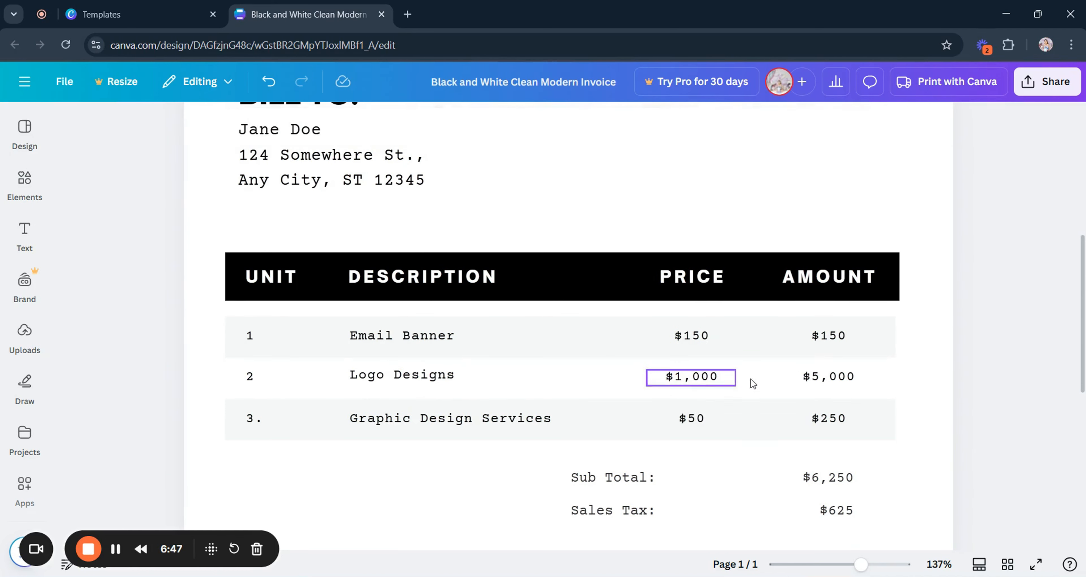
Step: Set the amount of the Logo Designs row to $2,000
{"action": "double_click", "coordinate": [827, 385]}
{"action": "left_click", "coordinate": [862, 377]}
{"action": "key", "text": "BackSpace"}
{"action": "key", "text": "BackSpace"}
{"action": "key", "text": "BackSpace"}
{"action": "key", "text": "BackSpace"}
{"action": "key", "text": "BackSpace"}
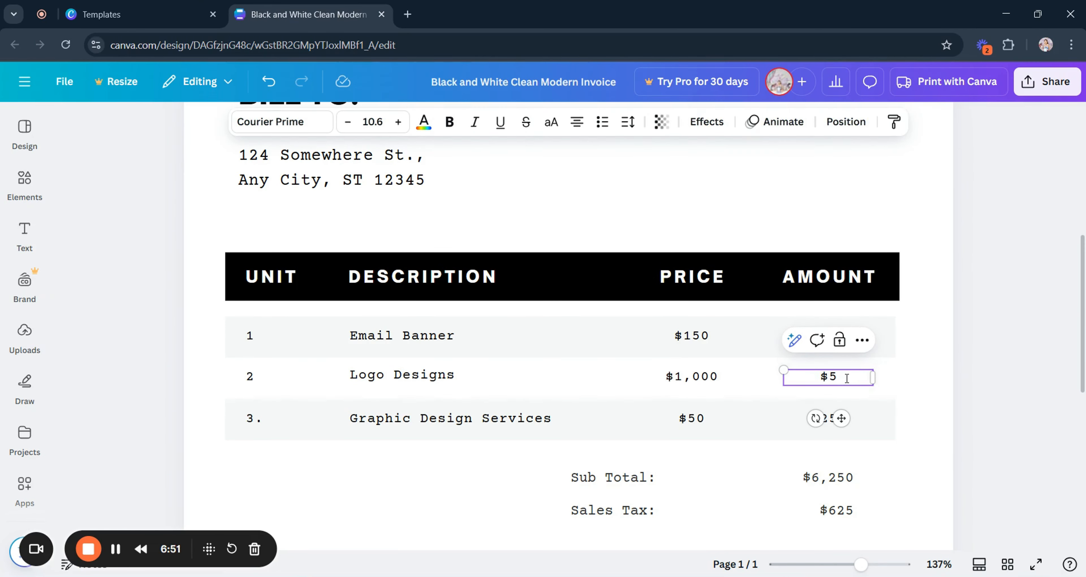
{"action": "type", "text": "2,000"}
{"action": "left_click", "coordinate": [914, 369]}
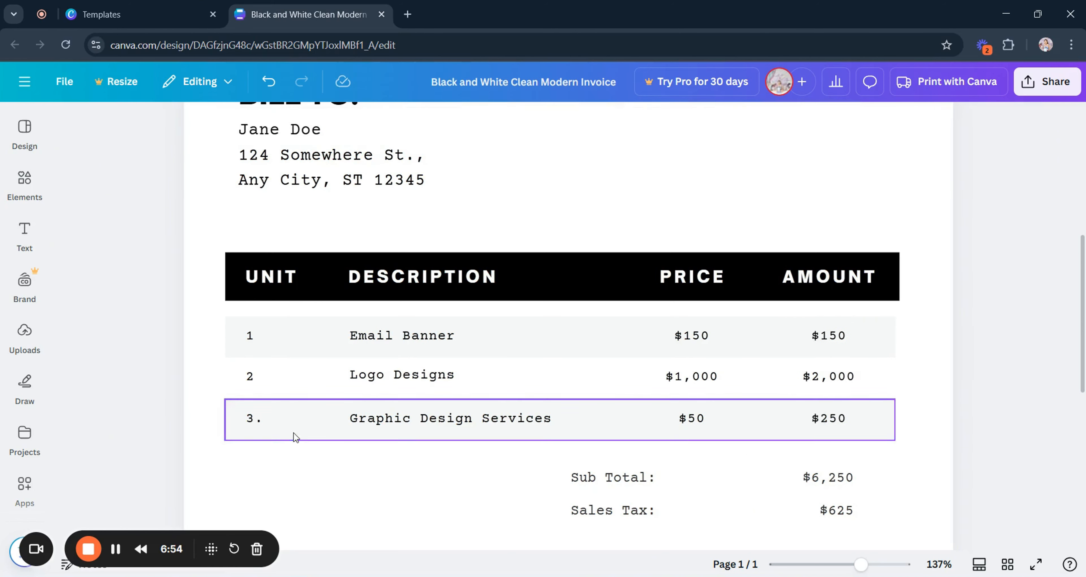
Step: Set the third row's unit to 4 and its description to Video Thumbnail
{"action": "double_click", "coordinate": [278, 436]}
{"action": "type", "text": "4"}
{"action": "left_click", "coordinate": [411, 432]}
{"action": "double_click", "coordinate": [411, 432]}
{"action": "key", "text": "Caps_Lock"}
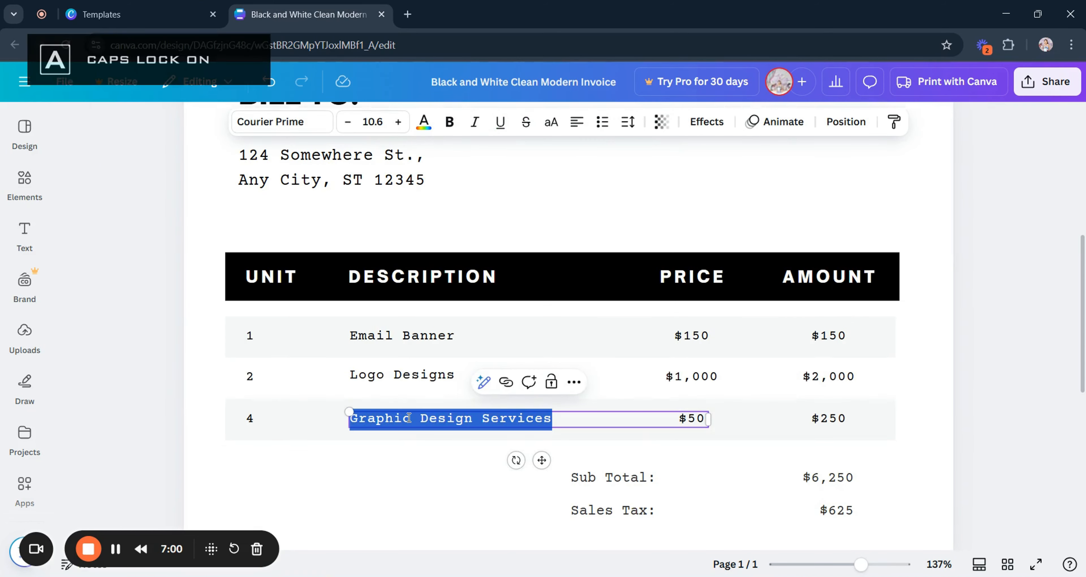
{"action": "type", "text": "V"}
{"action": "key", "text": "Caps_Lock"}
{"action": "type", "text": "ideo Thumbnail"}
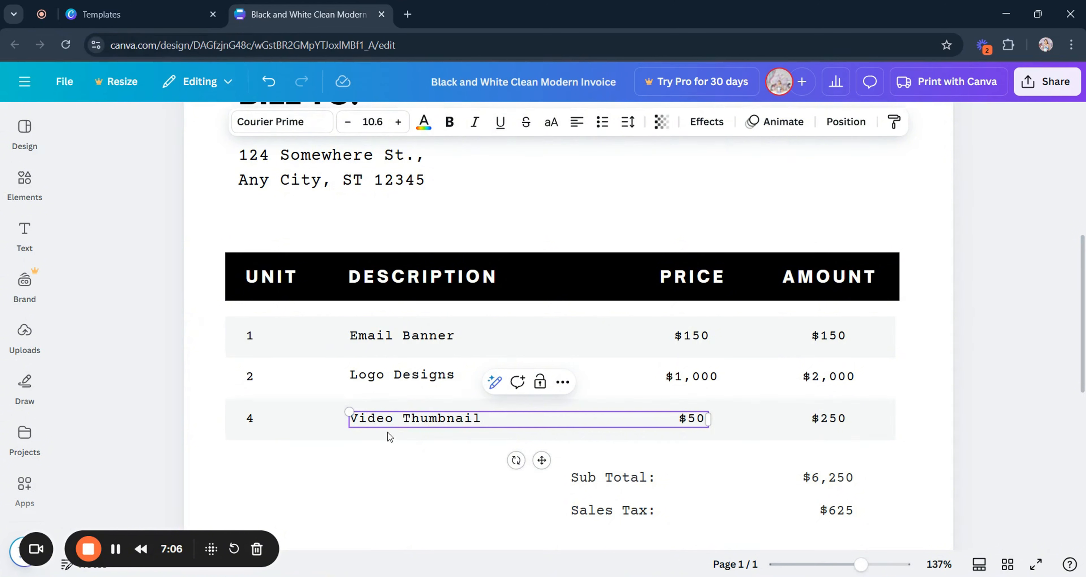
{"action": "left_click", "coordinate": [422, 468]}
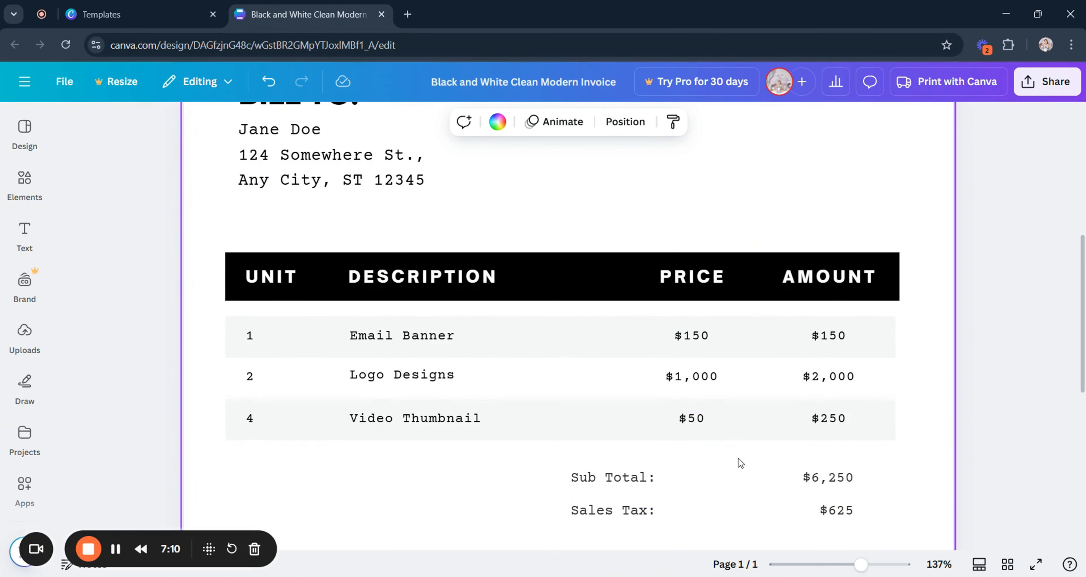
Step: Set the Video Thumbnail amount to $200 and the invoice's Sub Total to $2,350
{"action": "double_click", "coordinate": [826, 420]}
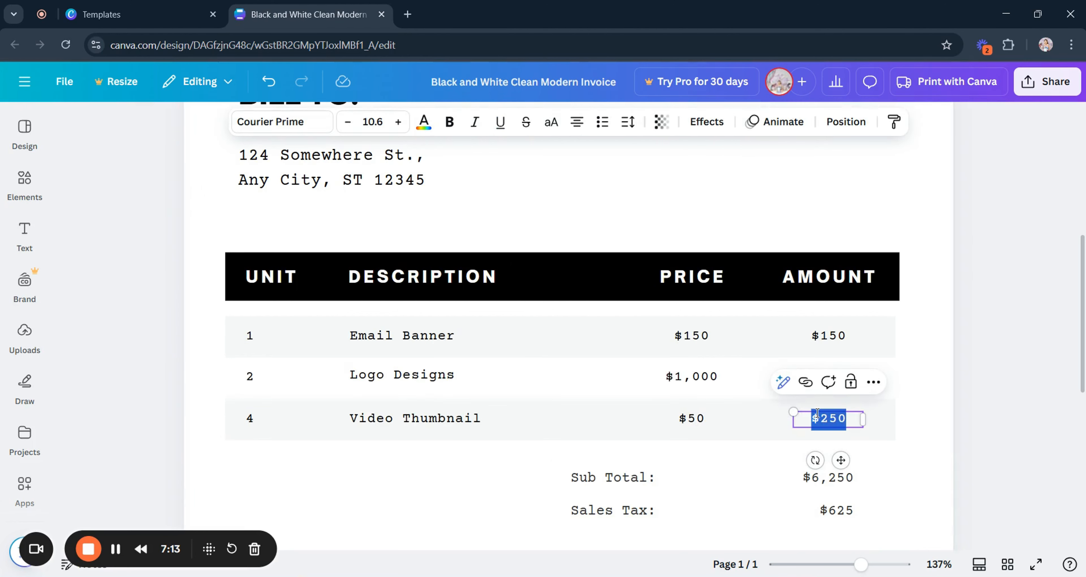
{"action": "type", "text": "$25"}
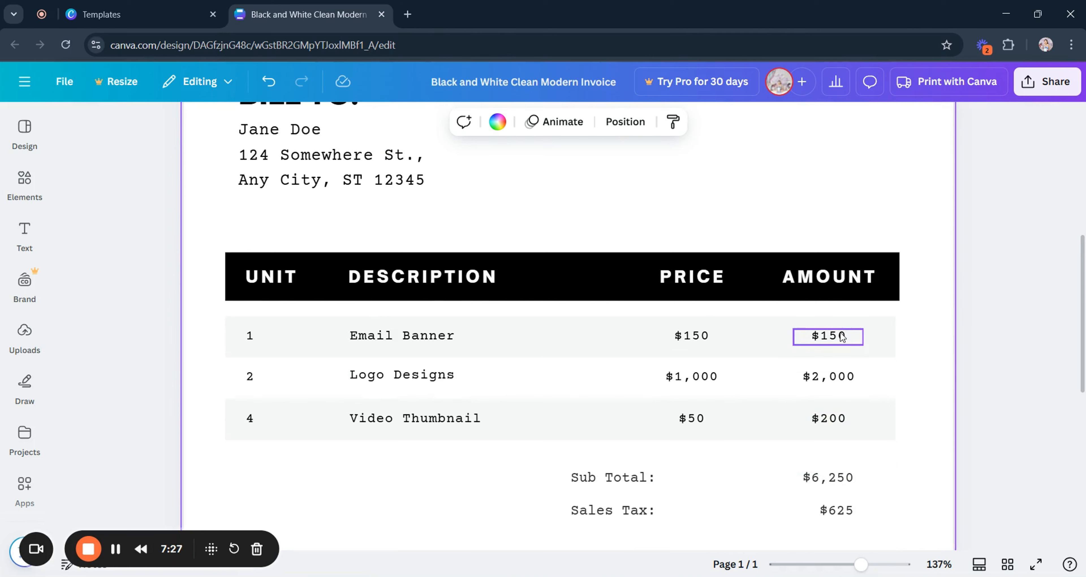
{"action": "scroll", "coordinate": [853, 416], "scroll_direction": "up", "scroll_amount": 3, "text": "ctrl"}
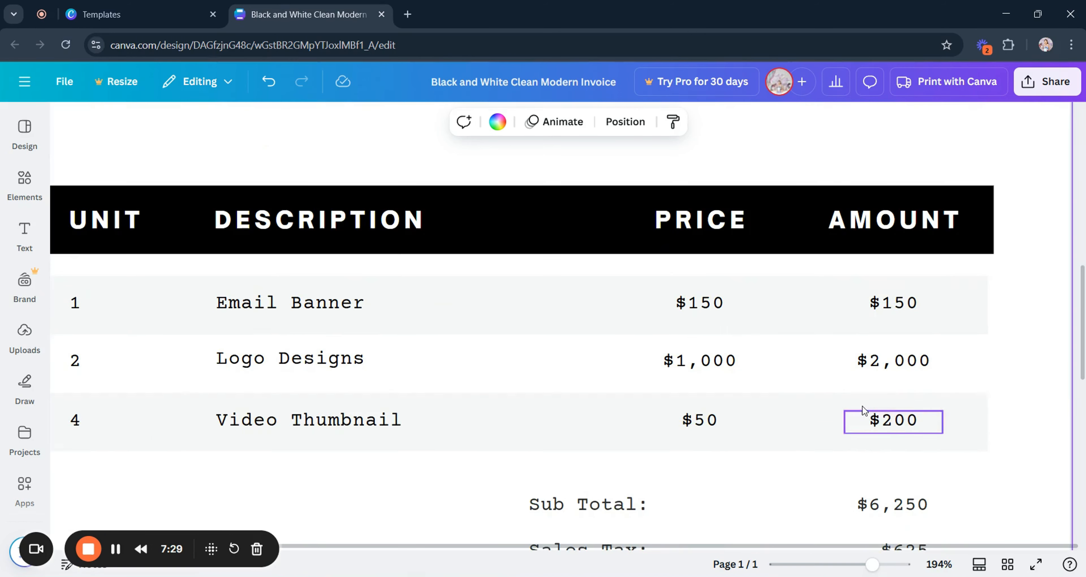
{"action": "scroll", "coordinate": [874, 403], "scroll_direction": "down", "scroll_amount": 1}
{"action": "scroll", "coordinate": [874, 403], "scroll_direction": "down", "scroll_amount": 1}
{"action": "left_click", "coordinate": [915, 435]}
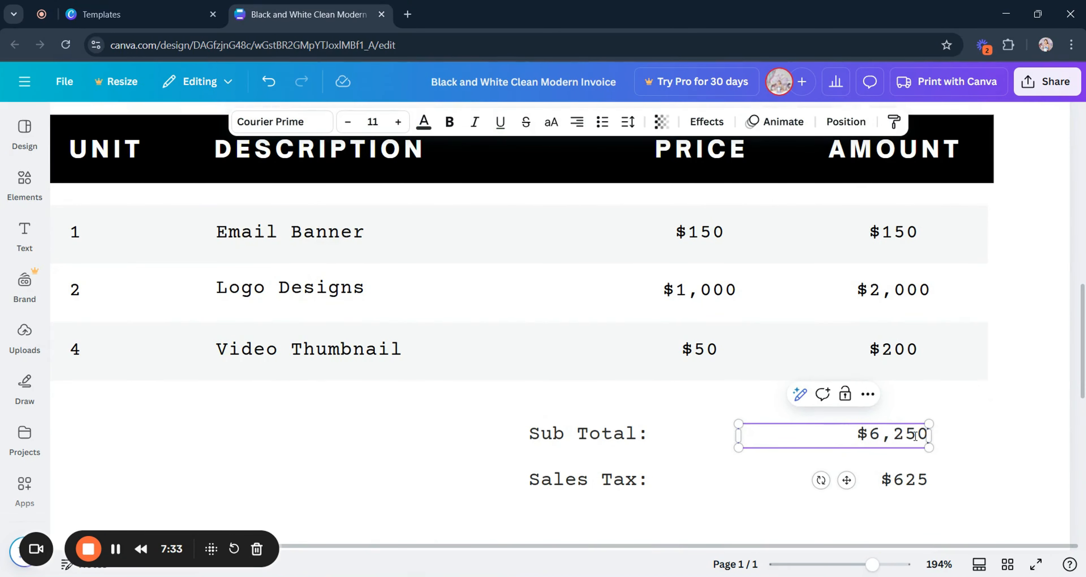
{"action": "type", "text": "$2,350"}
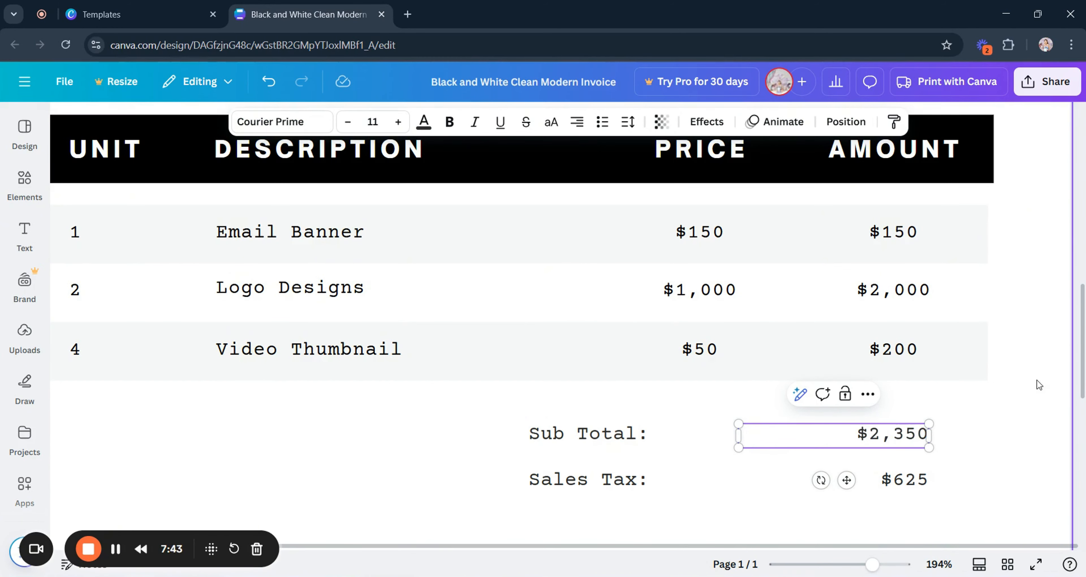
{"action": "left_click", "coordinate": [1037, 380]}
Step: Set the Sales Tax value below the Sub Total to $50
{"action": "scroll", "coordinate": [976, 387], "scroll_direction": "down", "scroll_amount": 2}
{"action": "double_click", "coordinate": [897, 418]}
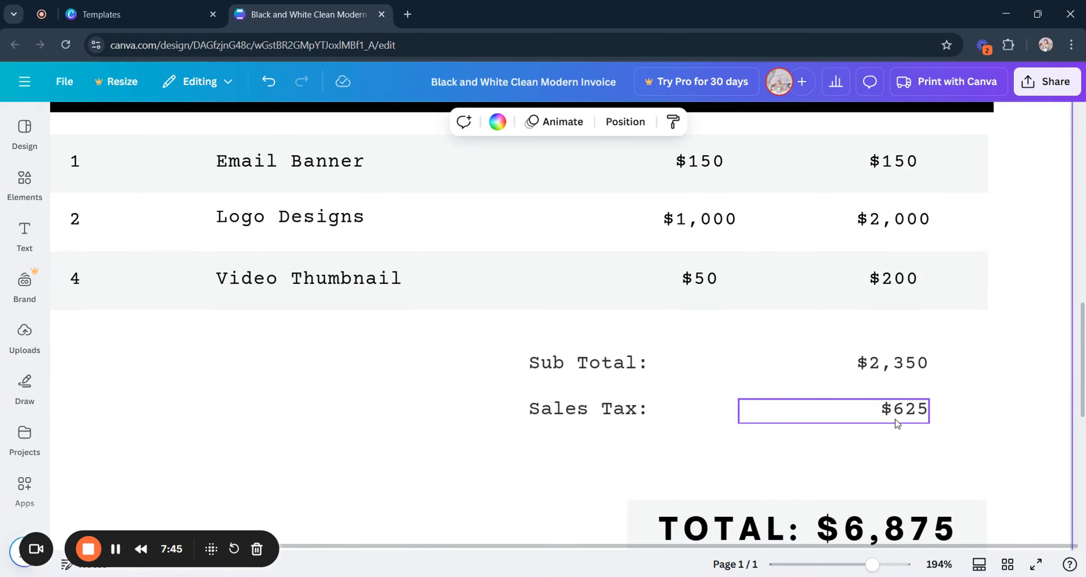
{"action": "type", "text": "$"}
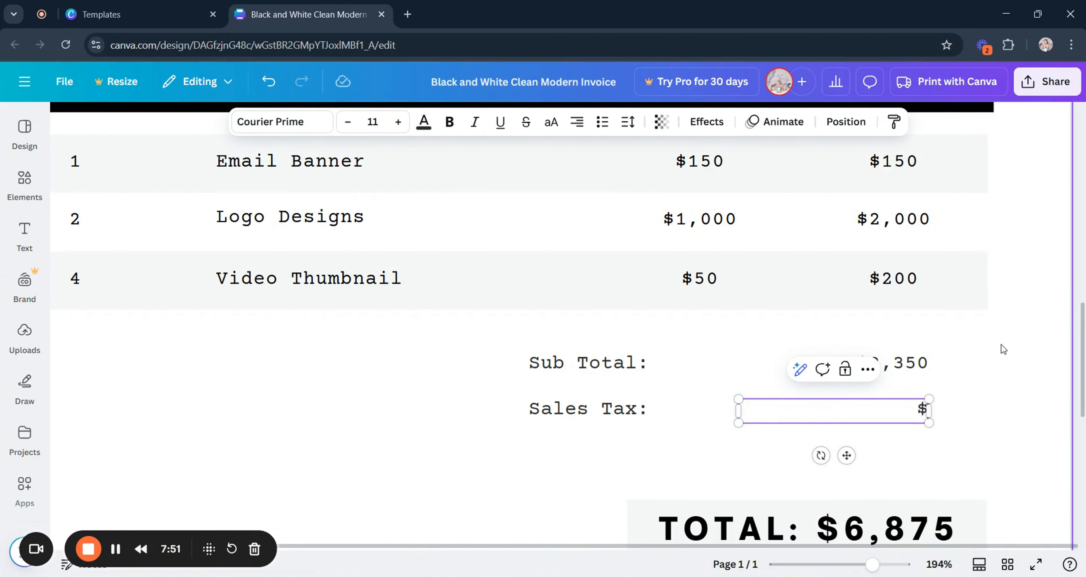
{"action": "type", "text": "50"}
{"action": "left_click", "coordinate": [1019, 381]}
Step: Change the invoice's bold TOTAL figure to $2,400
{"action": "scroll", "coordinate": [995, 388], "scroll_direction": "down", "scroll_amount": 2}
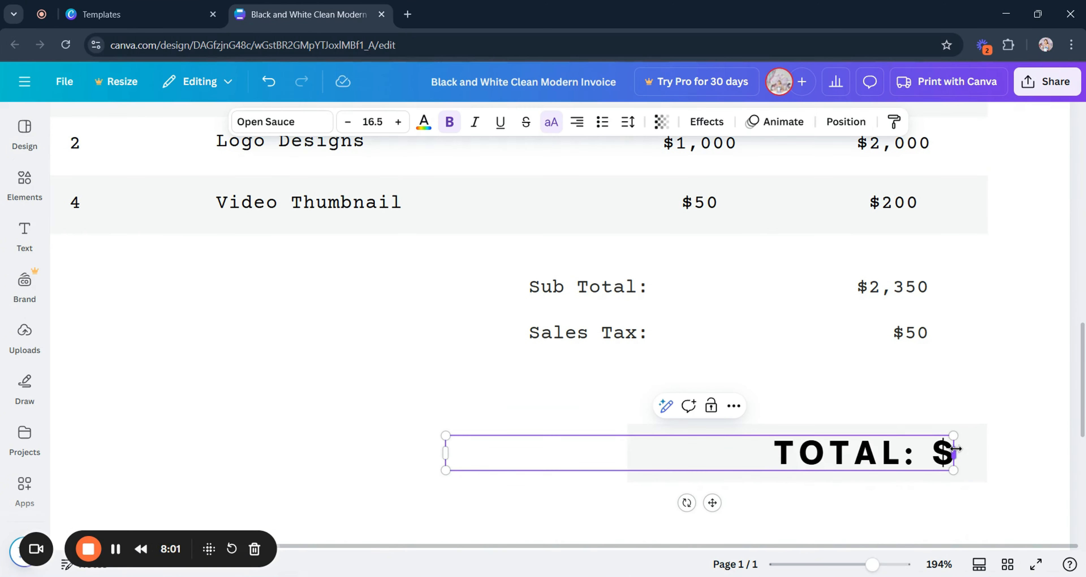
{"action": "type", "text": "2"}
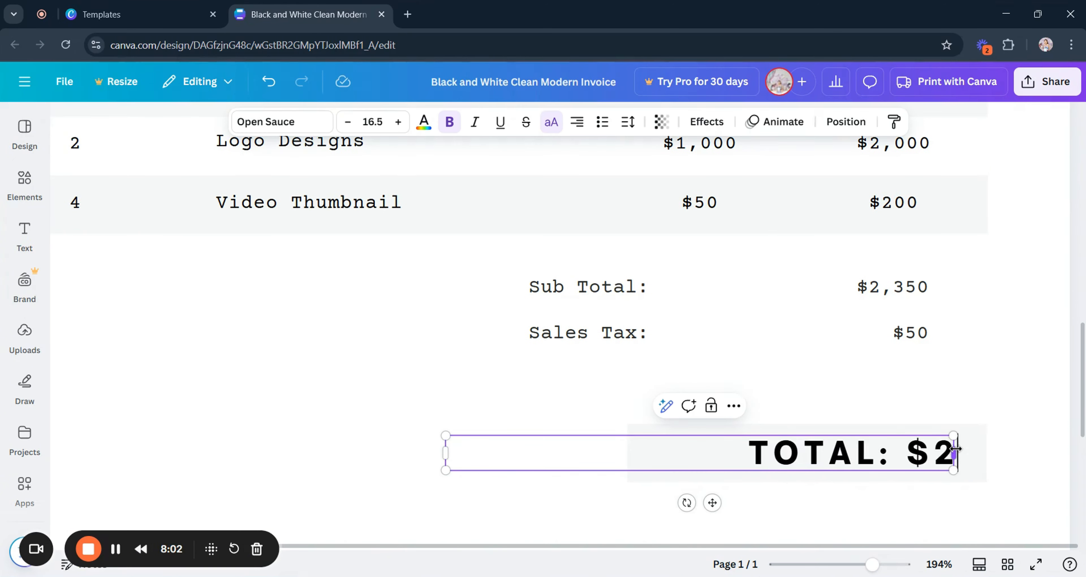
{"action": "type", "text": ",400"}
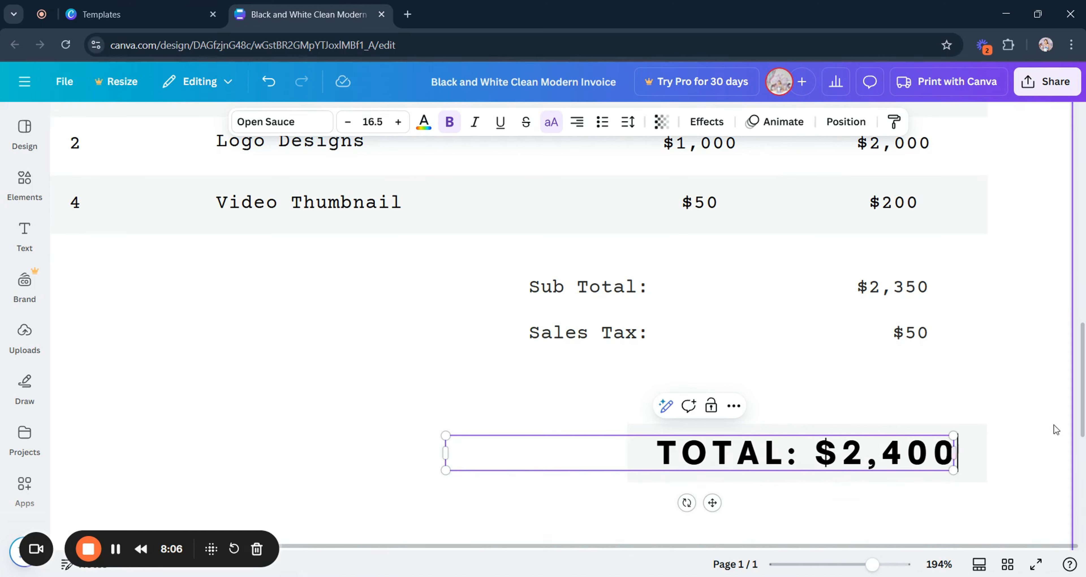
{"action": "left_click", "coordinate": [1051, 426]}
Step: Replace the bank name under PAYMENT INFORMATION with Money Bank
{"action": "scroll", "coordinate": [982, 397], "scroll_direction": "down", "scroll_amount": 3}
{"action": "scroll", "coordinate": [765, 401], "scroll_direction": "down", "scroll_amount": 2}
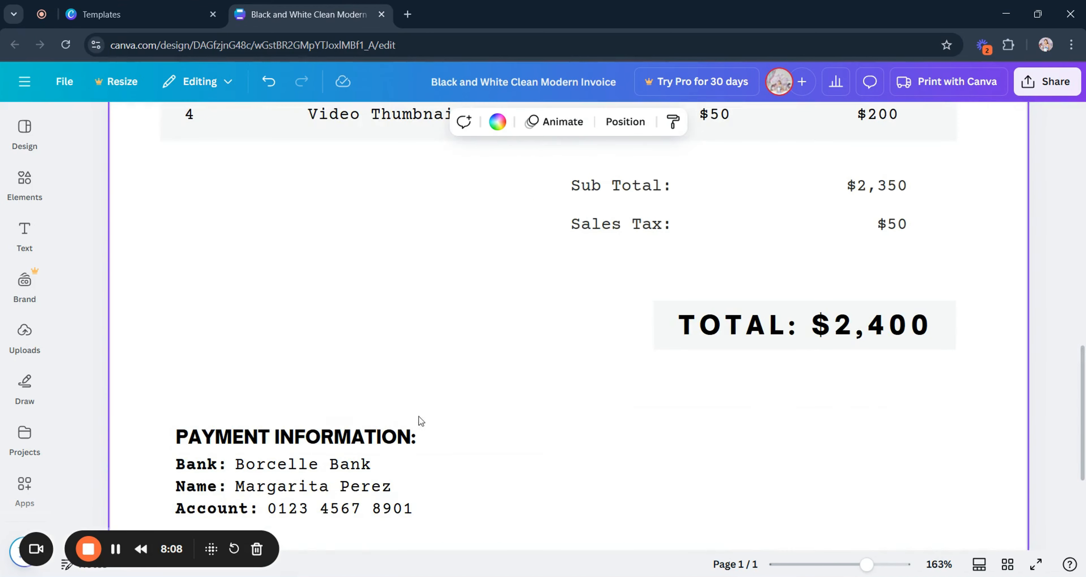
{"action": "scroll", "coordinate": [528, 400], "scroll_direction": "down", "scroll_amount": 2}
{"action": "scroll", "coordinate": [411, 360], "scroll_direction": "down", "scroll_amount": 2}
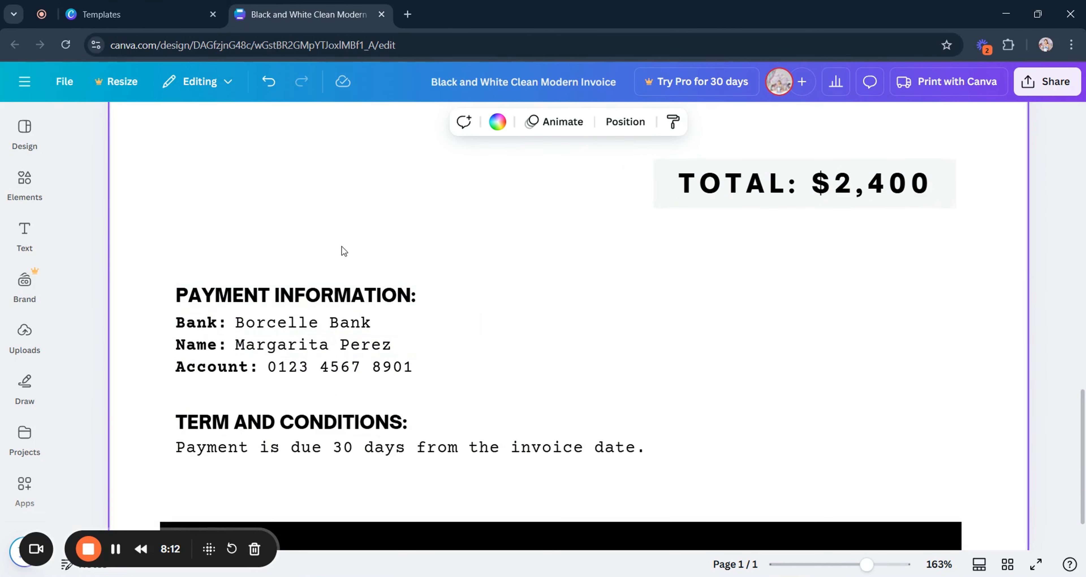
{"action": "double_click", "coordinate": [306, 323]}
{"action": "type", "text": "Money B"}
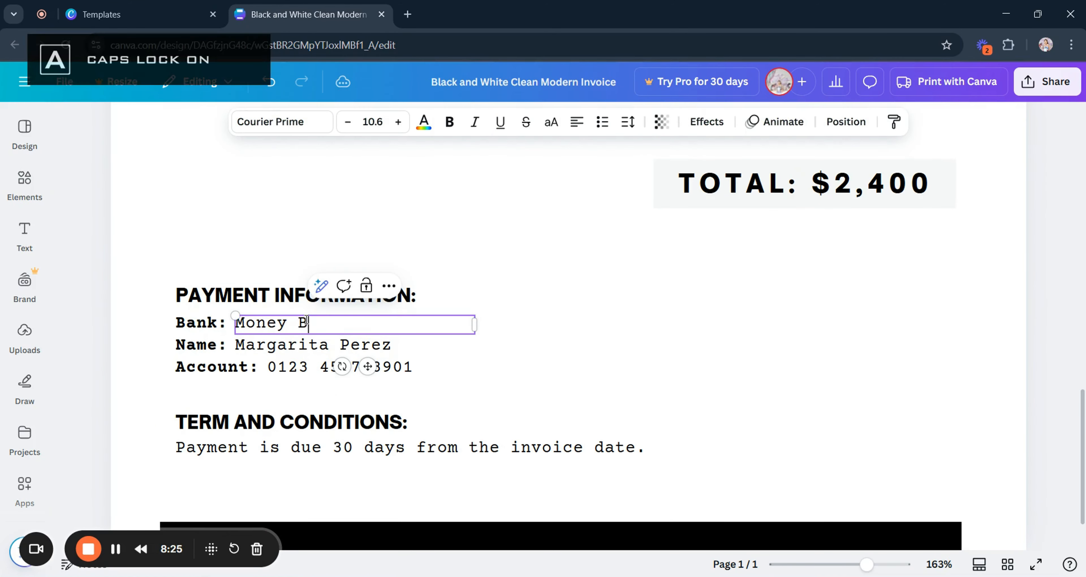
{"action": "key", "text": "Caps_Lock"}
{"action": "type", "text": "ank"}
Step: Replace the sample name under PAYMENT INFORMATION with the account holder's full name
{"action": "double_click", "coordinate": [417, 345]}
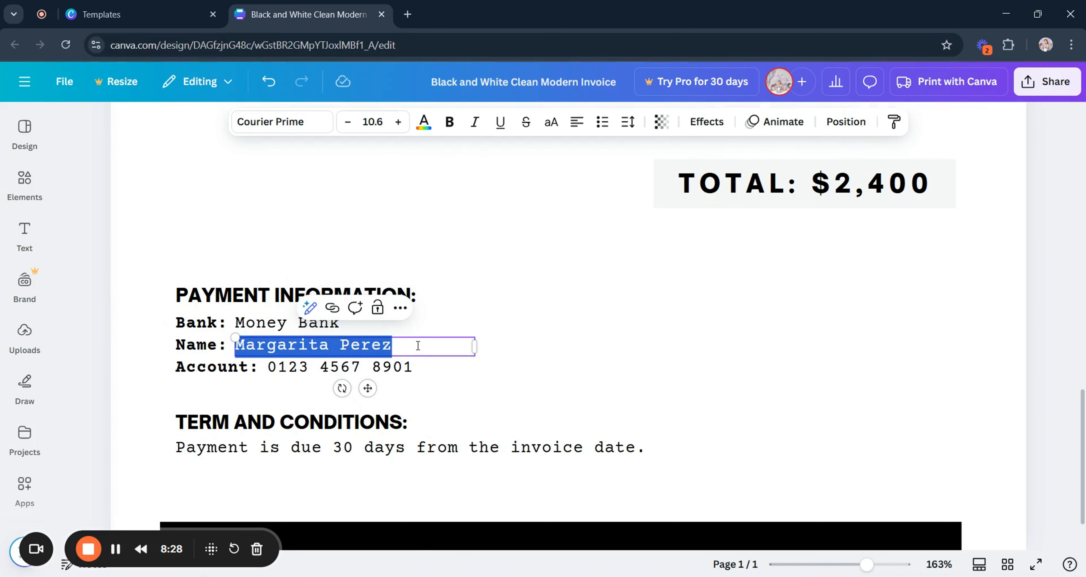
{"action": "key", "text": "Caps_Lock"}
{"action": "type", "text": "C"}
{"action": "key", "text": "Caps_Lock"}
{"action": "type", "text": "laire"}
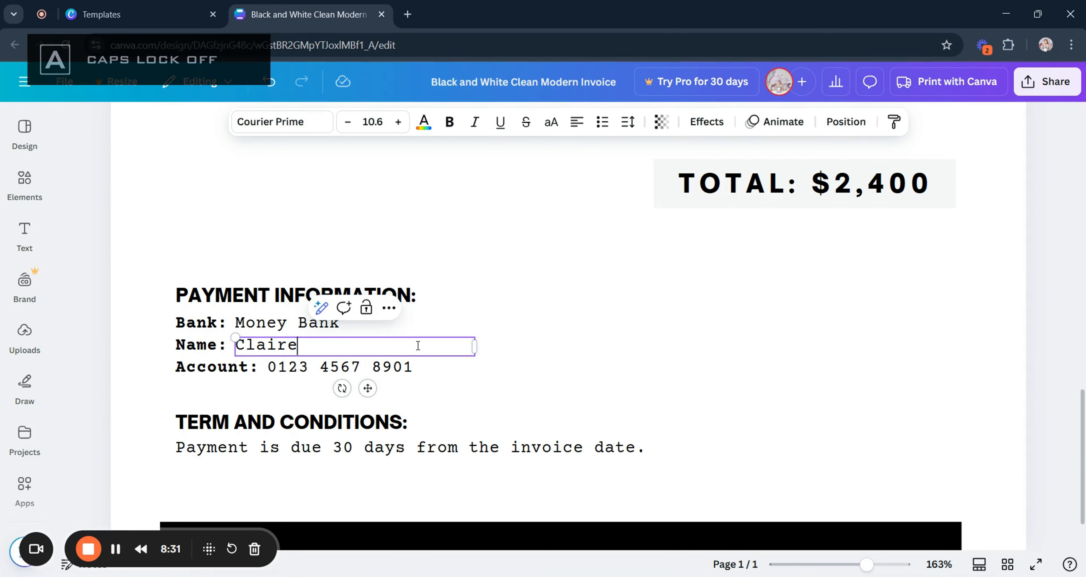
{"action": "type", "text": " Vega"}
{"action": "left_click", "coordinate": [437, 362]}
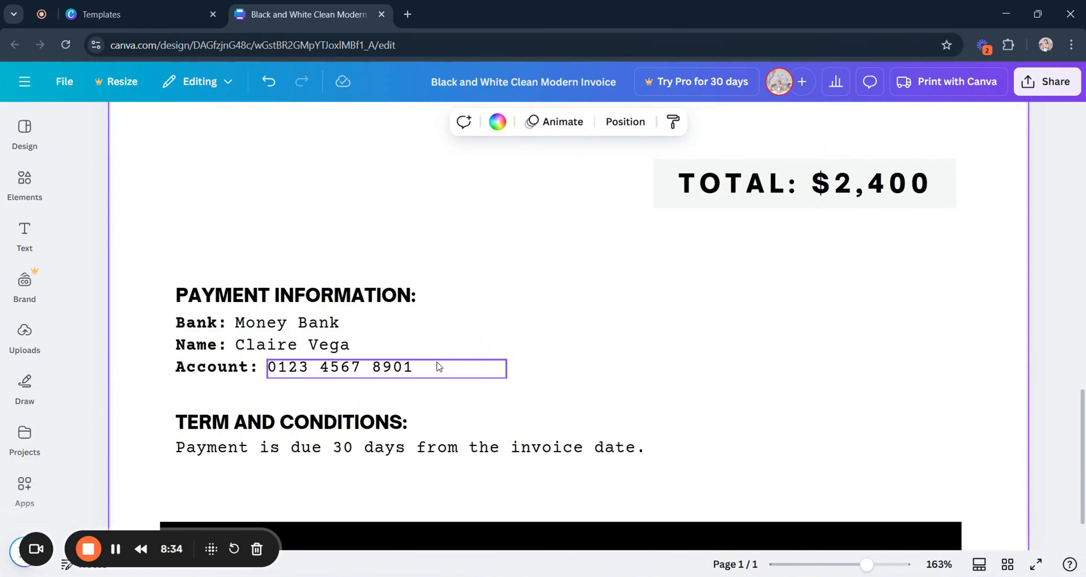
Step: Replace the sample account number under PAYMENT INFORMATION with the payee's bank account number
{"action": "left_click", "coordinate": [436, 362]}
{"action": "type", "text": "012"}
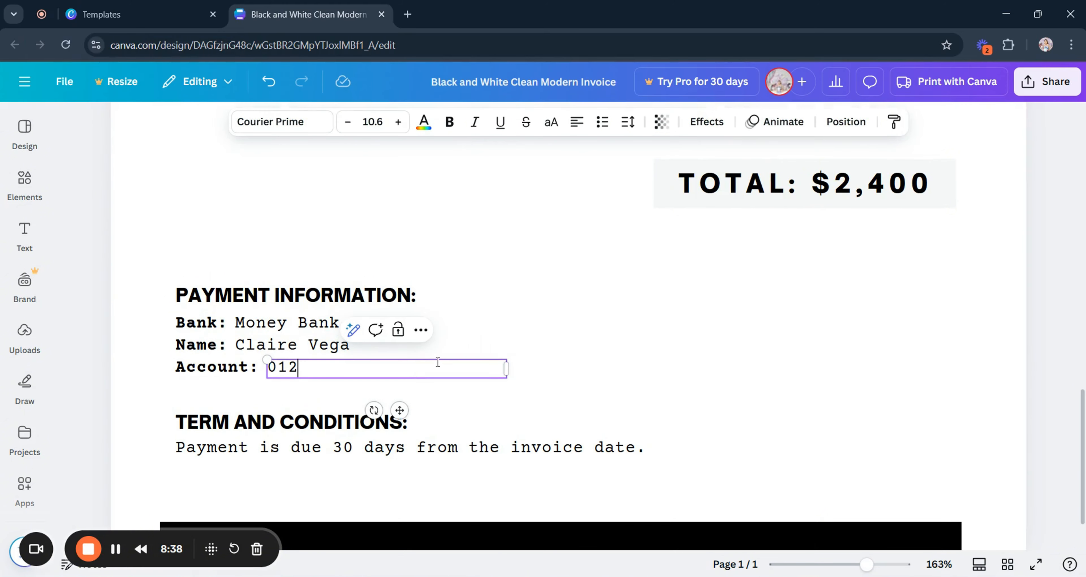
{"action": "type", "text": "3 4856 6579"}
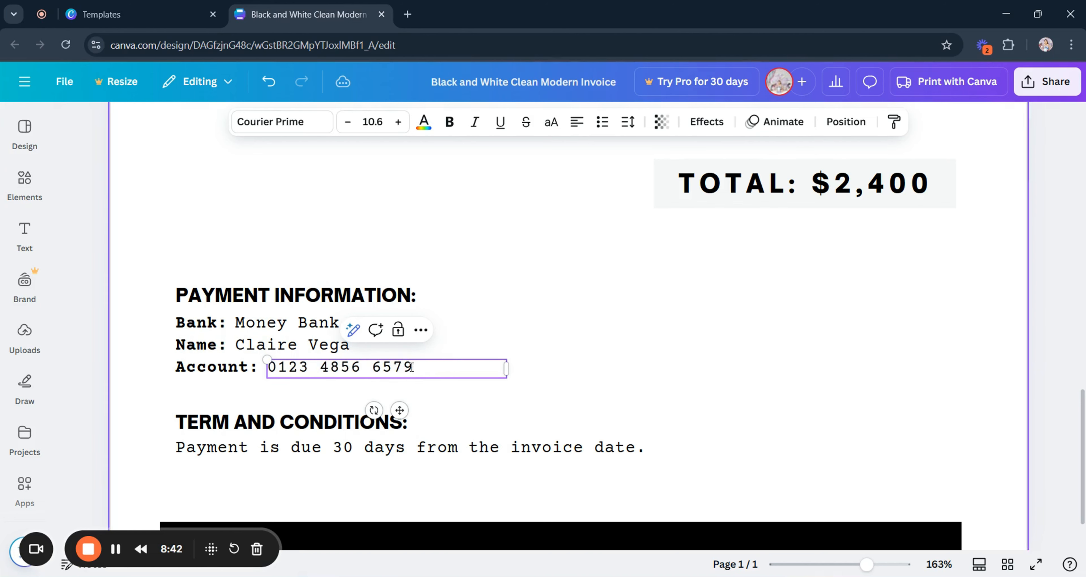
Step: Change the payment period under TERM AND CONDITIONS to 14 days
{"action": "left_click", "coordinate": [584, 330]}
{"action": "scroll", "coordinate": [585, 330], "scroll_direction": "down", "scroll_amount": 1}
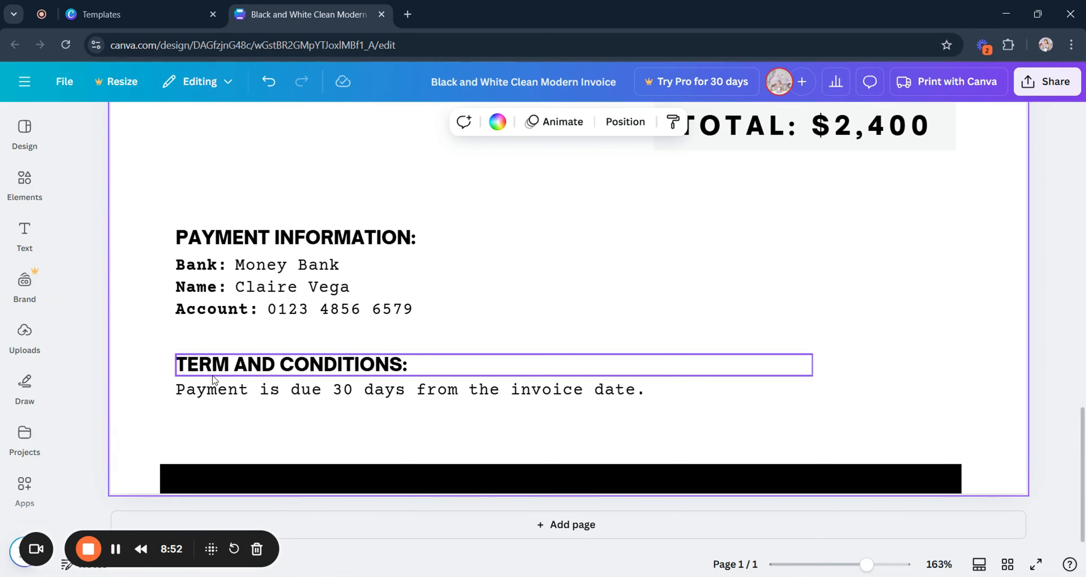
{"action": "double_click", "coordinate": [342, 389]}
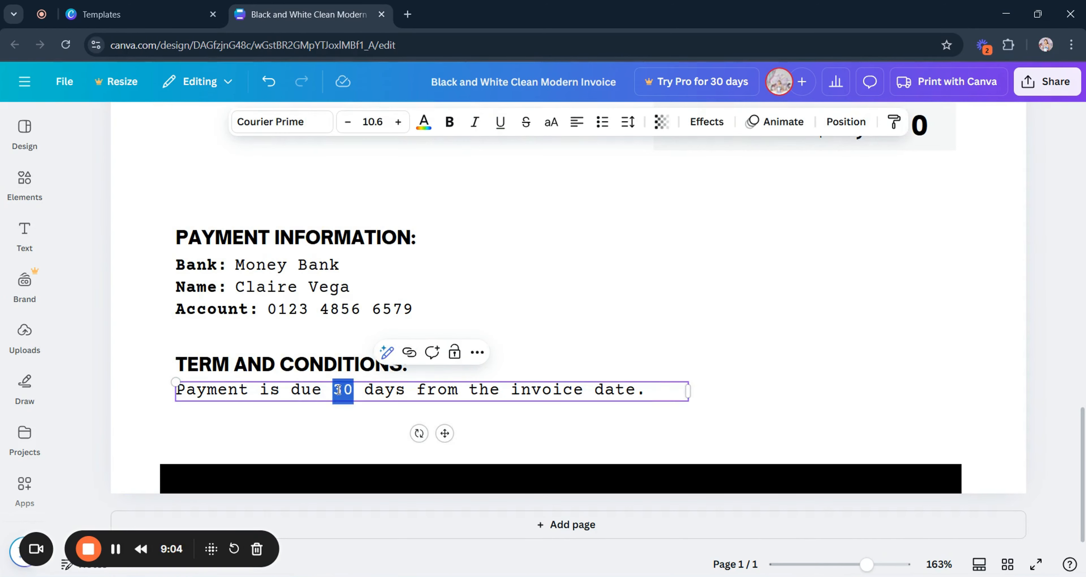
{"action": "type", "text": "14"}
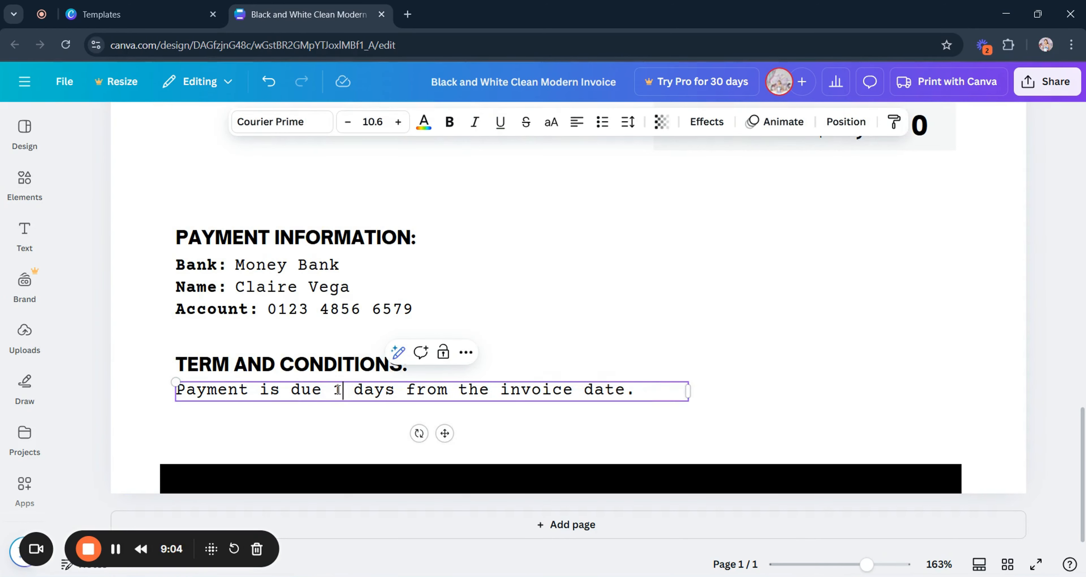
{"action": "left_click", "coordinate": [640, 417]}
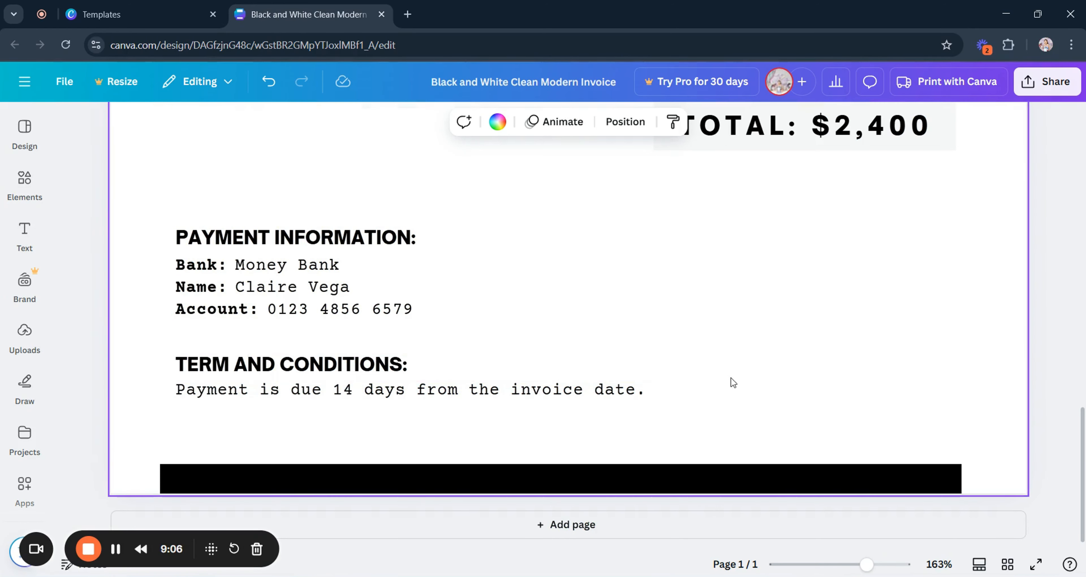
Step: Move the CREATIVE DESIGNS CO. heading together with its contact details lower in the invoice header to make room above them
{"action": "scroll", "coordinate": [716, 379], "scroll_direction": "up", "scroll_amount": 2}
{"action": "scroll", "coordinate": [744, 430], "scroll_direction": "up", "scroll_amount": 10}
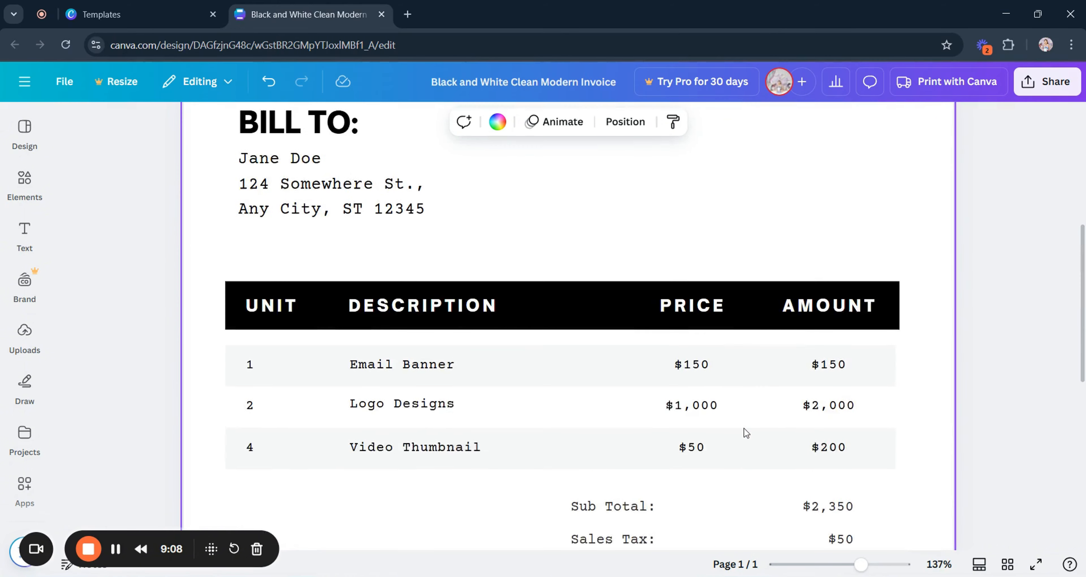
{"action": "scroll", "coordinate": [745, 430], "scroll_direction": "down", "scroll_amount": 5}
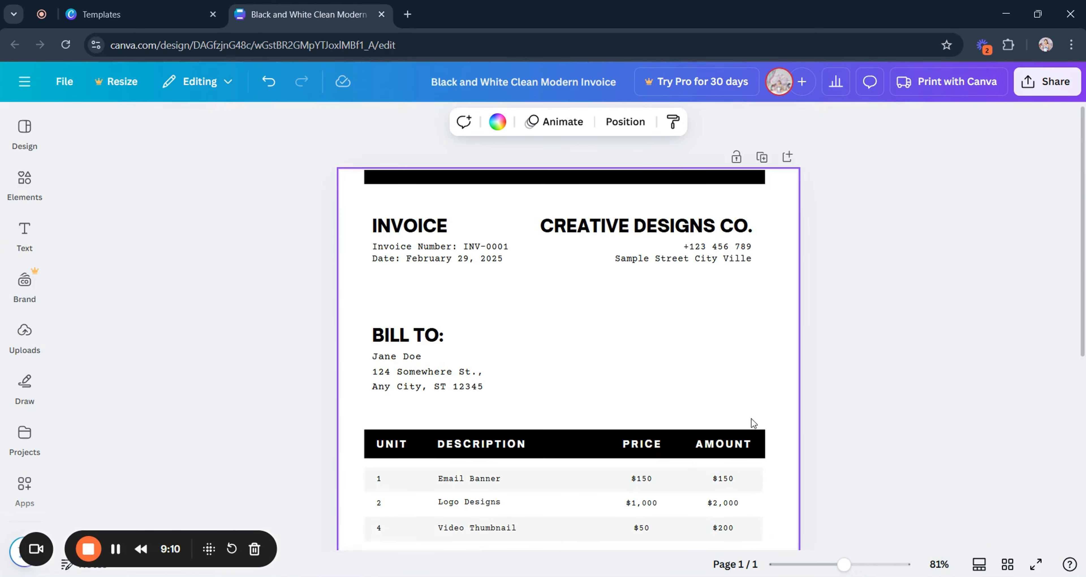
{"action": "scroll", "coordinate": [730, 380], "scroll_direction": "down", "scroll_amount": 3}
{"action": "scroll", "coordinate": [752, 410], "scroll_direction": "up", "scroll_amount": 3}
{"action": "scroll", "coordinate": [752, 409], "scroll_direction": "up", "scroll_amount": 4}
{"action": "left_click", "coordinate": [796, 272]}
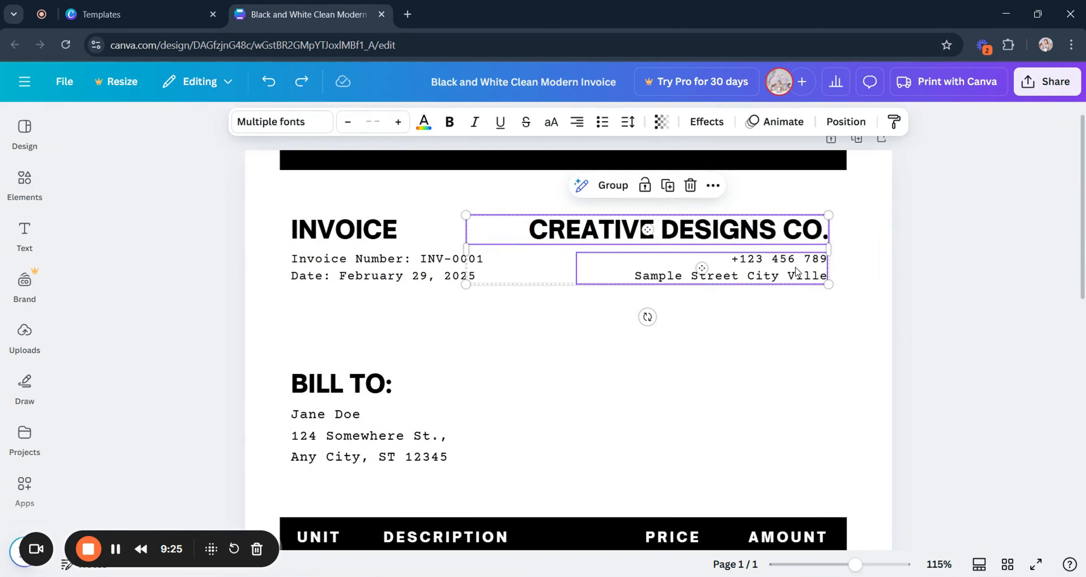
{"action": "left_click_drag", "start_coordinate": [796, 268], "coordinate": [795, 320]}
{"action": "key", "text": "ctrl+z"}
{"action": "left_click_drag", "start_coordinate": [818, 273], "coordinate": [818, 307]}
{"action": "left_click", "coordinate": [181, 250]}
Step: Add the uploaded black-and-gold Creative Designs Co logo to the invoice, reduce its size and place it beside the BILL TO details
{"action": "left_click", "coordinate": [24, 331]}
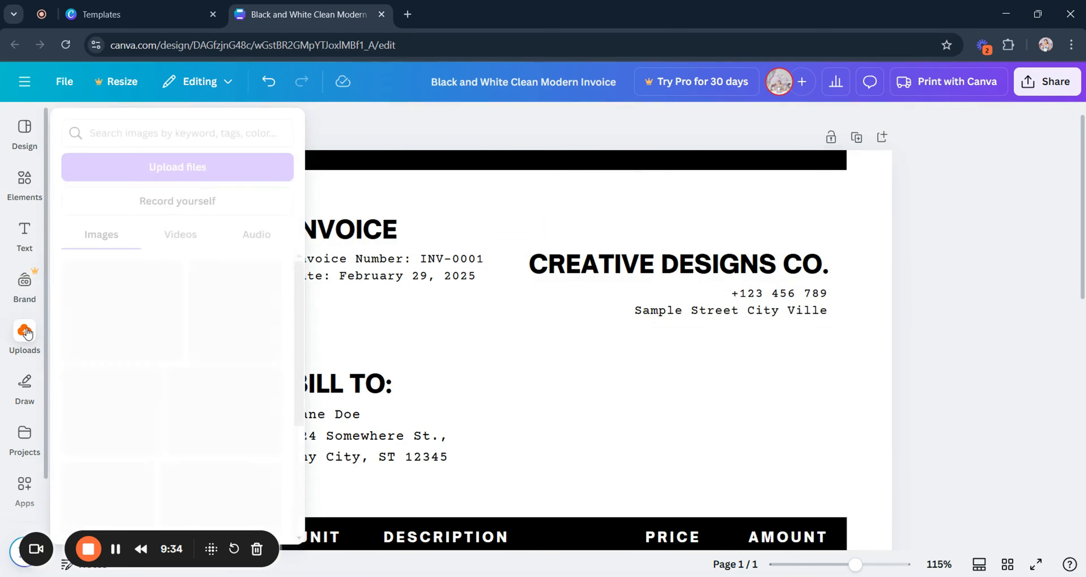
{"action": "left_click", "coordinate": [102, 375]}
{"action": "left_click_drag", "start_coordinate": [942, 266], "coordinate": [740, 473]}
{"action": "left_click_drag", "start_coordinate": [661, 505], "coordinate": [659, 361]}
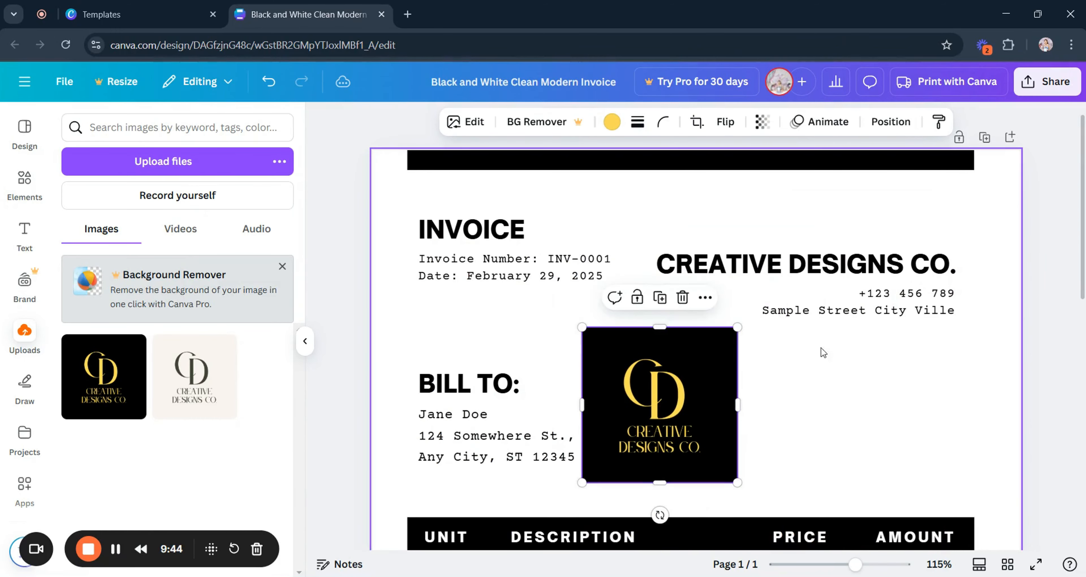
Step: Select the company name with its phone and address lines and move them further down the page
{"action": "left_click_drag", "start_coordinate": [902, 344], "coordinate": [943, 253]}
{"action": "left_click", "coordinate": [940, 263]}
{"action": "left_click", "coordinate": [935, 310]}
{"action": "left_click_drag", "start_coordinate": [933, 309], "coordinate": [932, 349]}
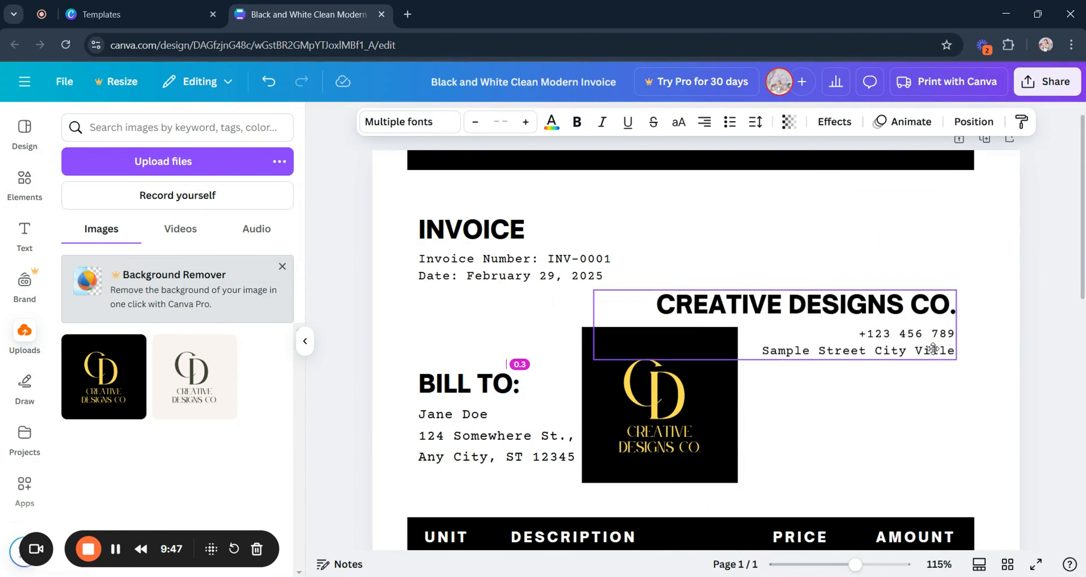
Step: Shrink the logo and place it above the CREATIVE DESIGNS CO. heading, and lower the company block slightly beneath it
{"action": "left_click_drag", "start_coordinate": [699, 413], "coordinate": [915, 260]}
{"action": "left_click_drag", "start_coordinate": [950, 326], "coordinate": [924, 255]}
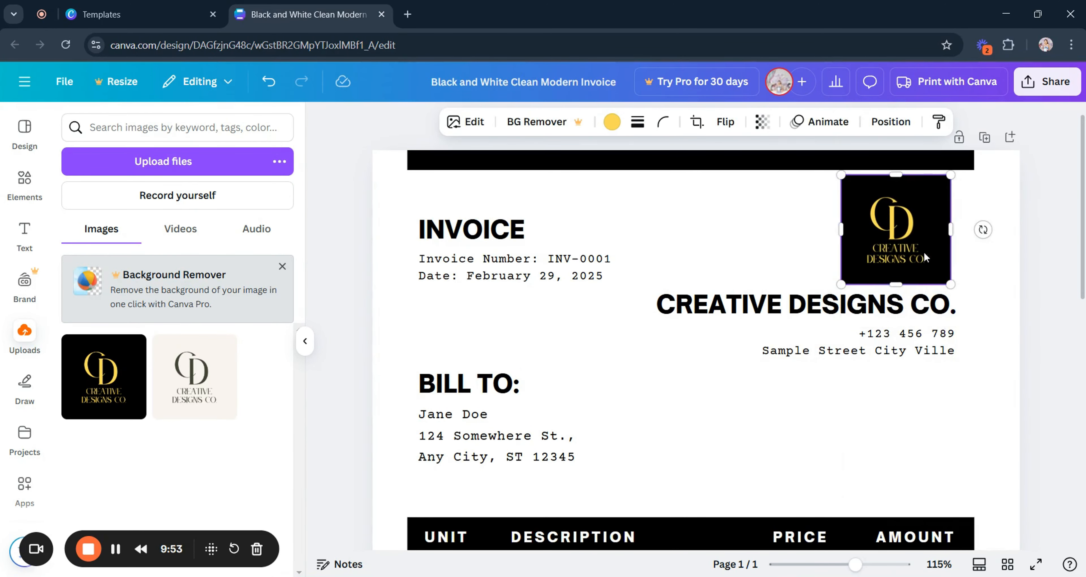
{"action": "left_click", "coordinate": [1001, 266]}
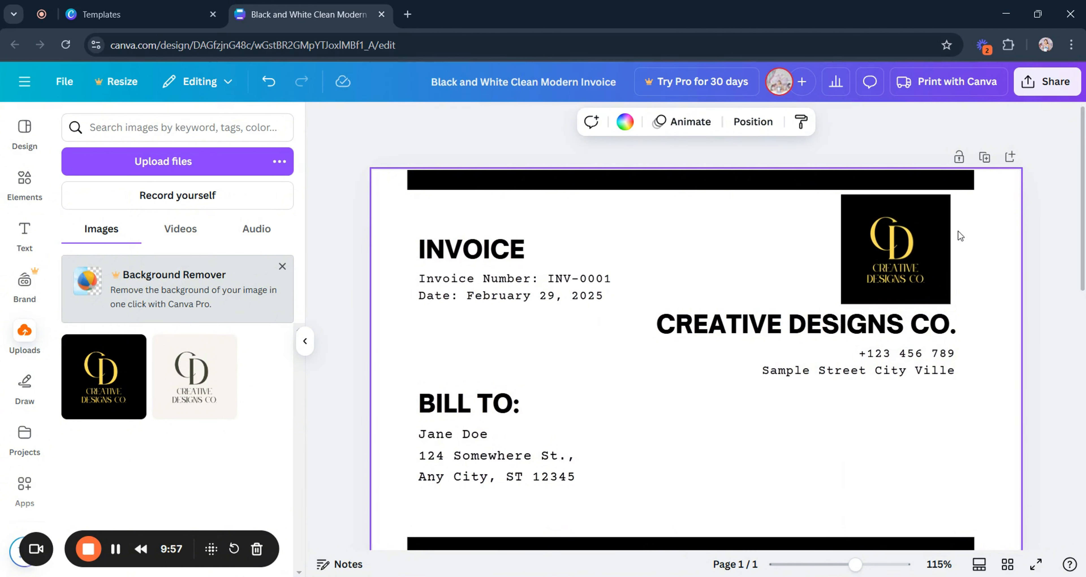
{"action": "left_click_drag", "start_coordinate": [935, 335], "coordinate": [936, 349]}
{"action": "left_click", "coordinate": [995, 357]}
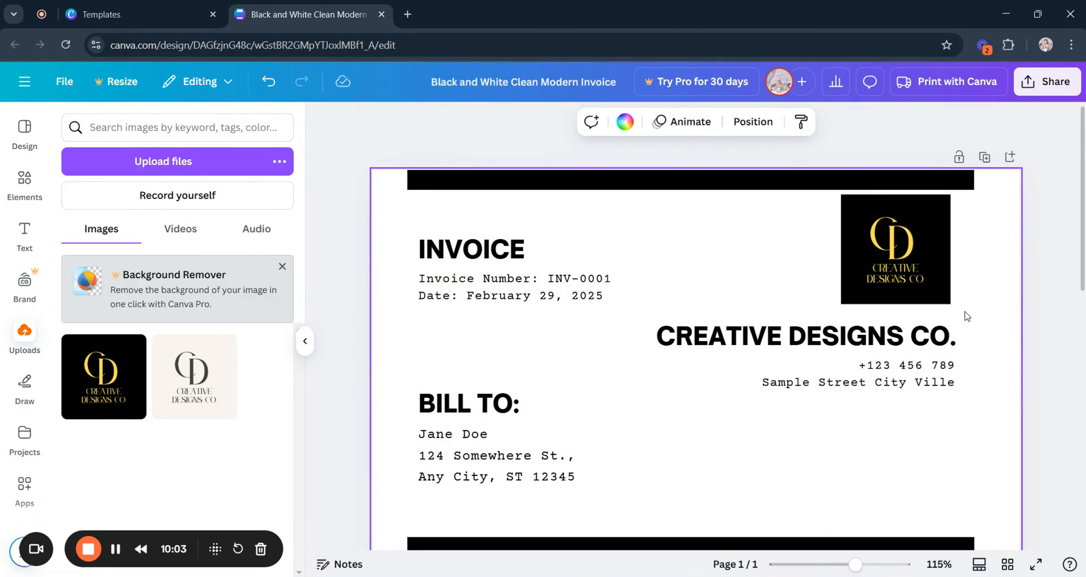
{"action": "left_click", "coordinate": [948, 279]}
Step: Recolour the black bar at the top of the invoice with the yellow from the logo's photo colours
{"action": "left_click", "coordinate": [747, 181]}
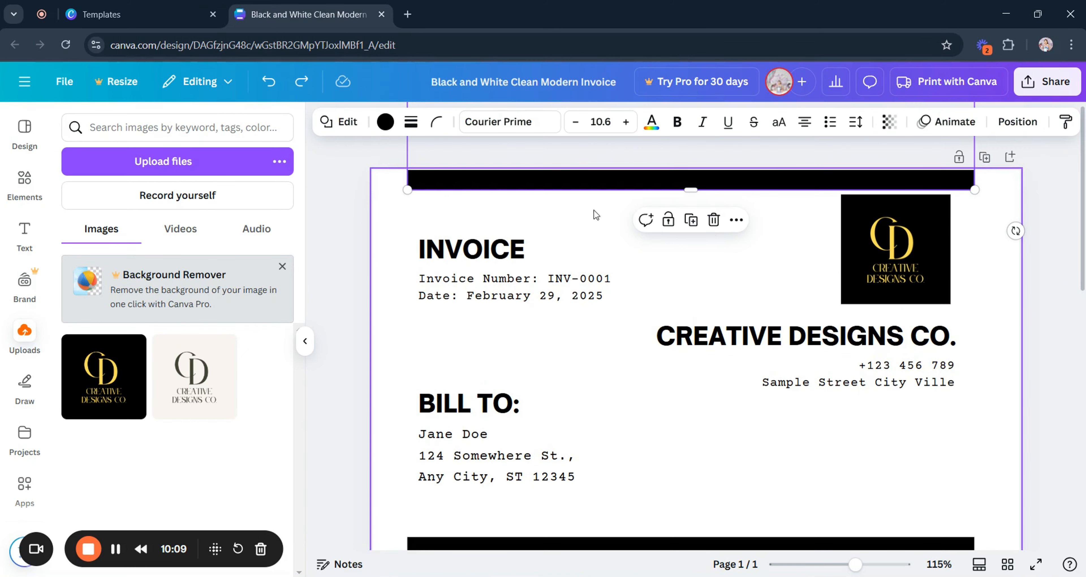
{"action": "left_click", "coordinate": [385, 123]}
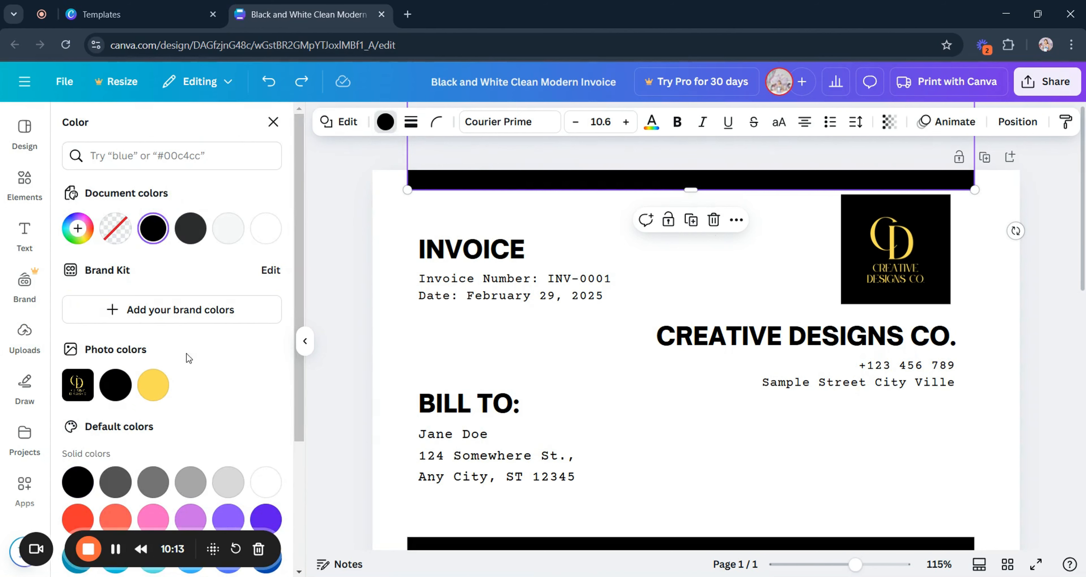
{"action": "left_click", "coordinate": [156, 385]}
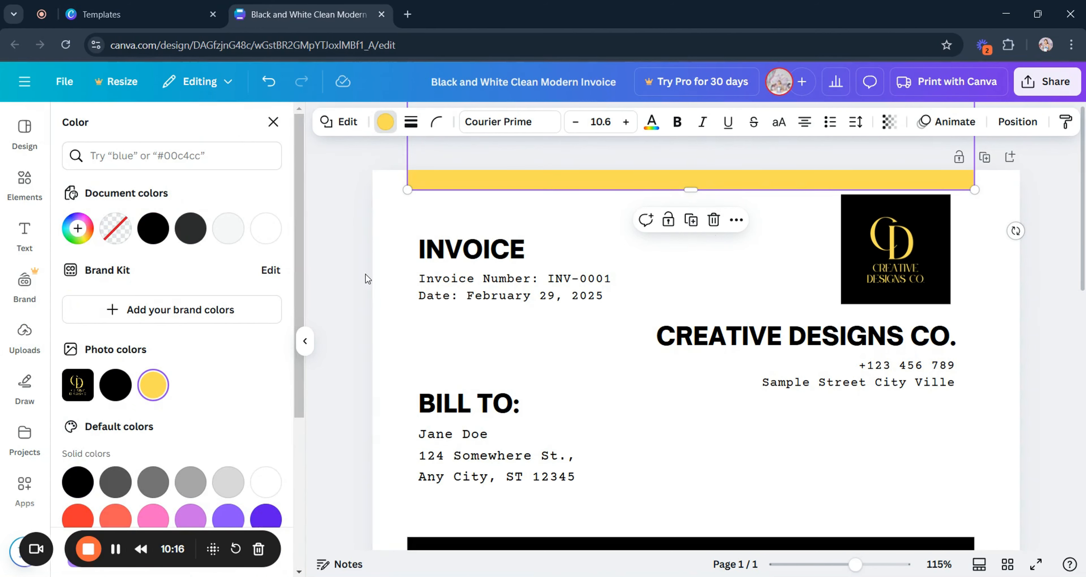
Step: Recolour the black bar at the bottom of the invoice with the logo's yellow
{"action": "scroll", "coordinate": [389, 290], "scroll_direction": "down", "scroll_amount": 10}
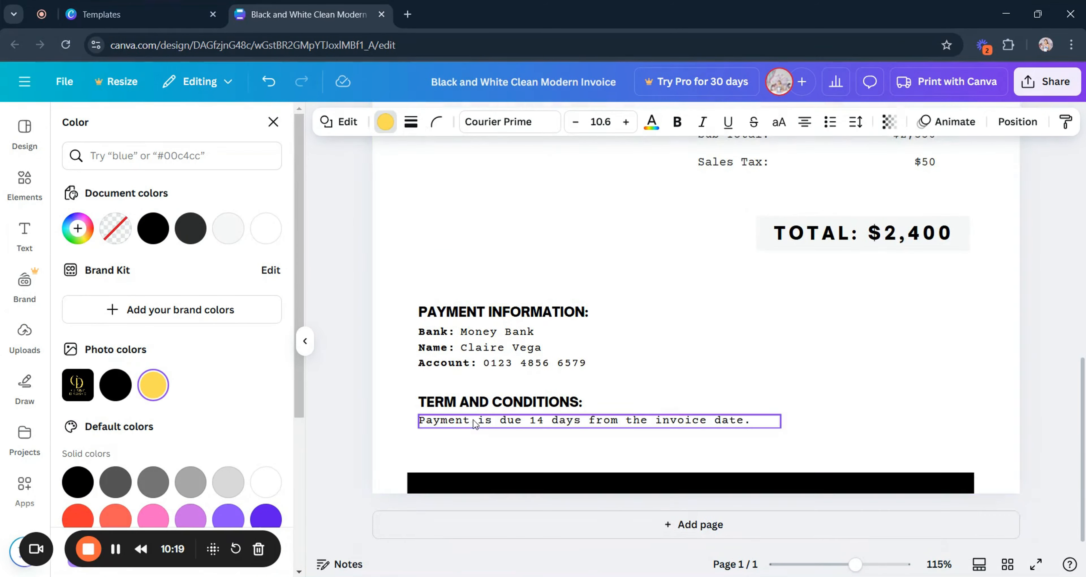
{"action": "left_click", "coordinate": [489, 483]}
{"action": "left_click", "coordinate": [155, 387]}
{"action": "left_click", "coordinate": [695, 337]}
Step: Add the recently used handwritten THANK YOU! graphic, shrink it and place it under the TOTAL box beside the payment information
{"action": "scroll", "coordinate": [833, 352], "scroll_direction": "up", "scroll_amount": 5}
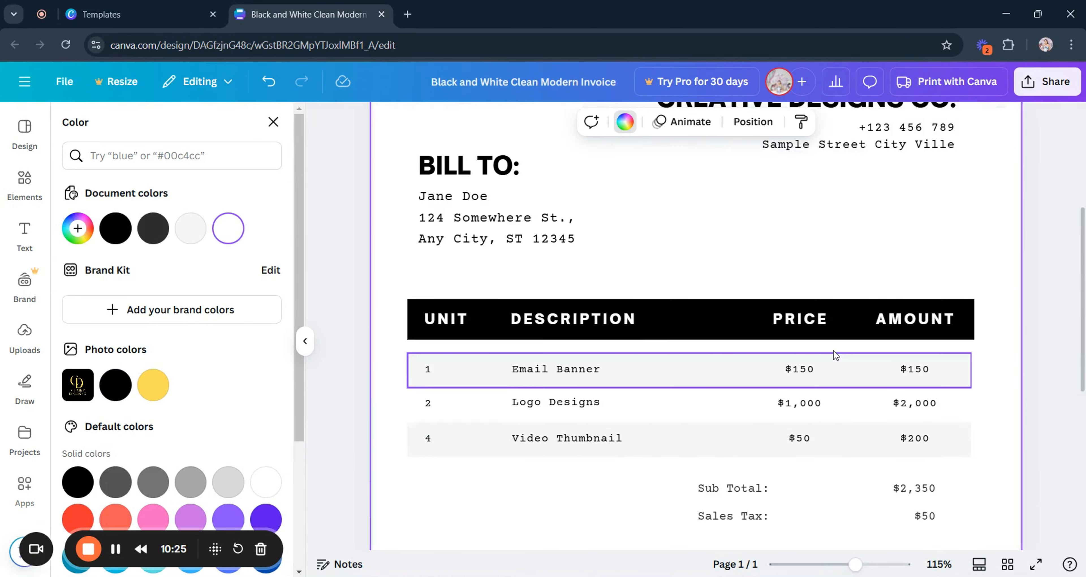
{"action": "scroll", "coordinate": [833, 350], "scroll_direction": "down", "scroll_amount": 3}
{"action": "scroll", "coordinate": [833, 351], "scroll_direction": "up", "scroll_amount": 3}
{"action": "scroll", "coordinate": [826, 339], "scroll_direction": "down", "scroll_amount": 3}
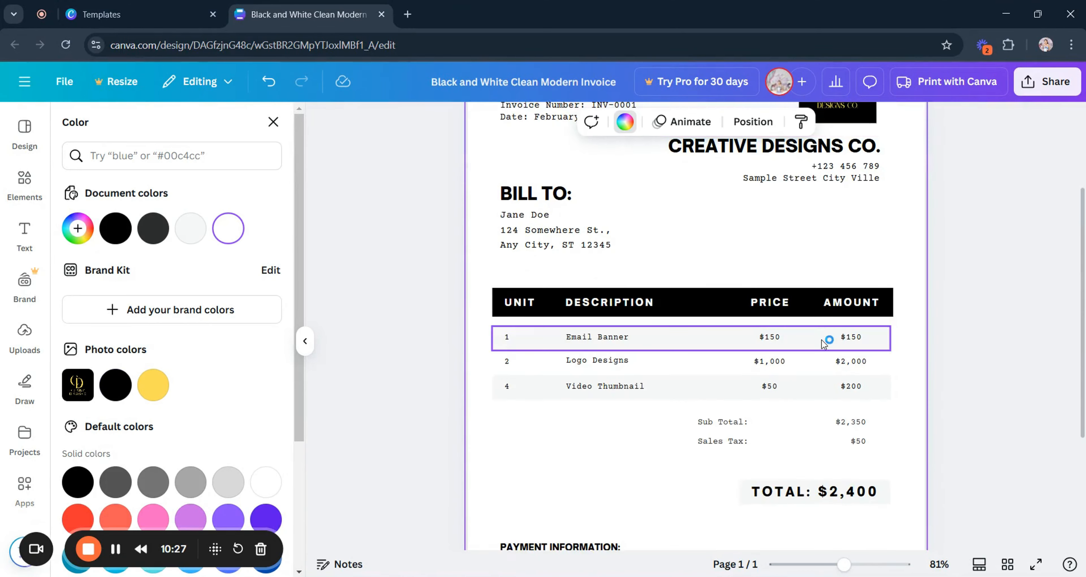
{"action": "scroll", "coordinate": [821, 340], "scroll_direction": "up", "scroll_amount": 3}
{"action": "left_click", "coordinate": [24, 182]}
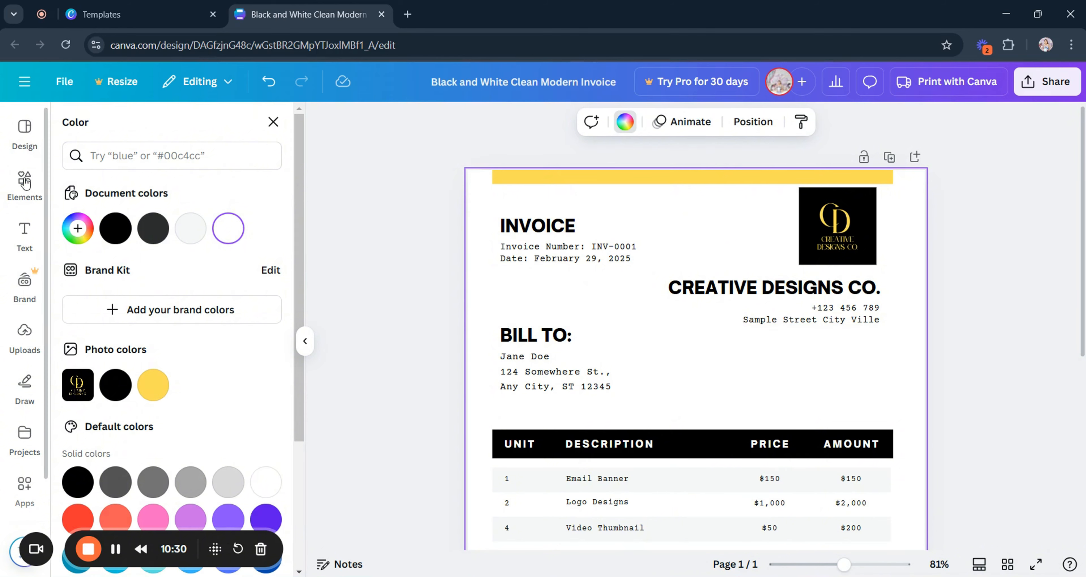
{"action": "left_click_drag", "start_coordinate": [89, 243], "coordinate": [795, 383]}
{"action": "scroll", "coordinate": [697, 362], "scroll_direction": "down", "scroll_amount": 5}
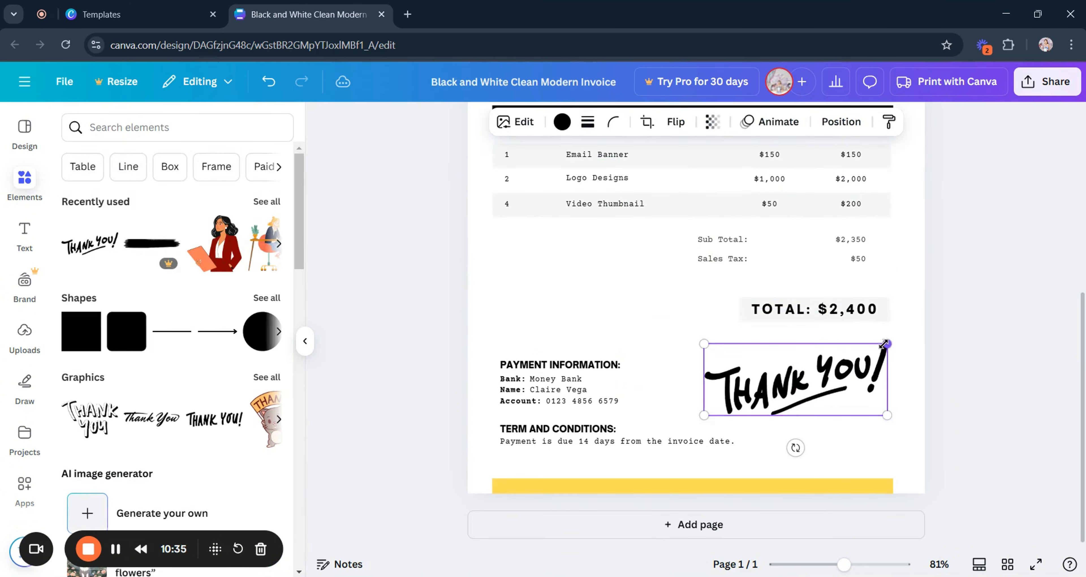
{"action": "left_click_drag", "start_coordinate": [887, 344], "coordinate": [871, 383]}
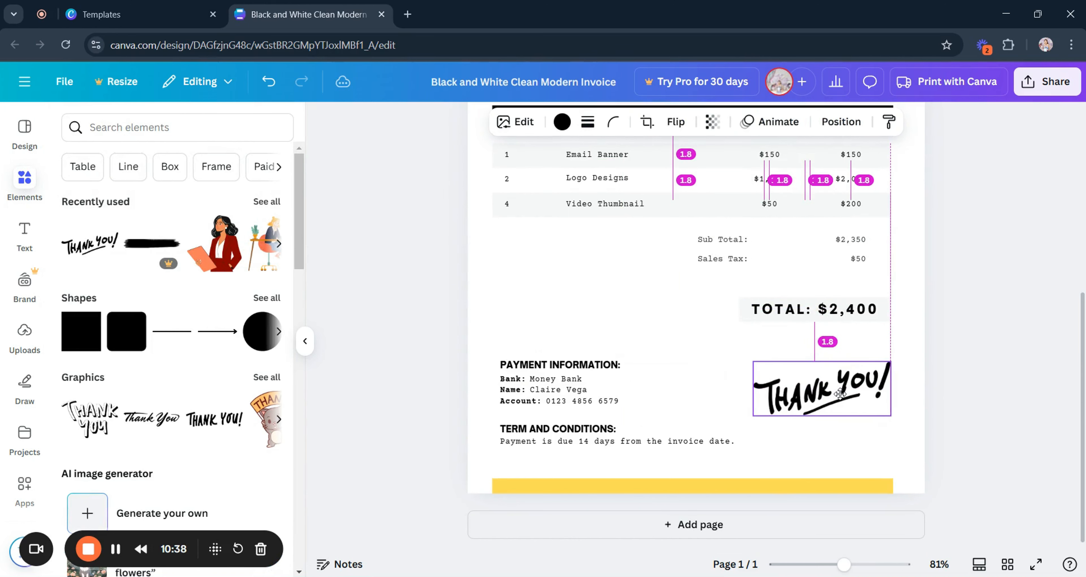
{"action": "left_click", "coordinate": [955, 374]}
{"action": "left_click", "coordinate": [305, 341]}
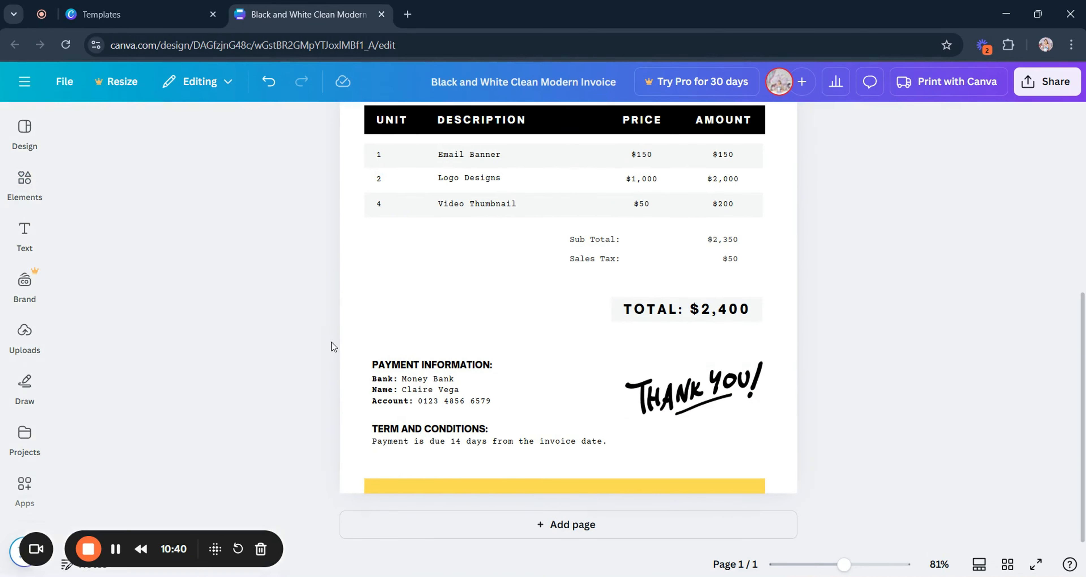
Step: Preview the finished invoice in full-screen presentation mode and return to the editor
{"action": "scroll", "coordinate": [480, 368], "scroll_direction": "up", "scroll_amount": 3}
{"action": "scroll", "coordinate": [480, 368], "scroll_direction": "up", "scroll_amount": 1}
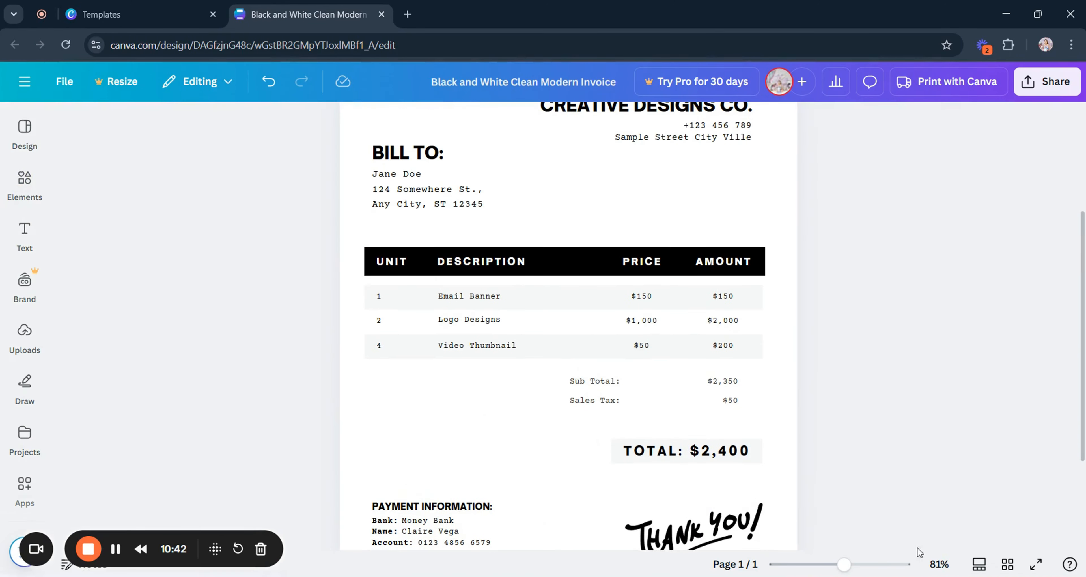
{"action": "left_click", "coordinate": [1038, 568]}
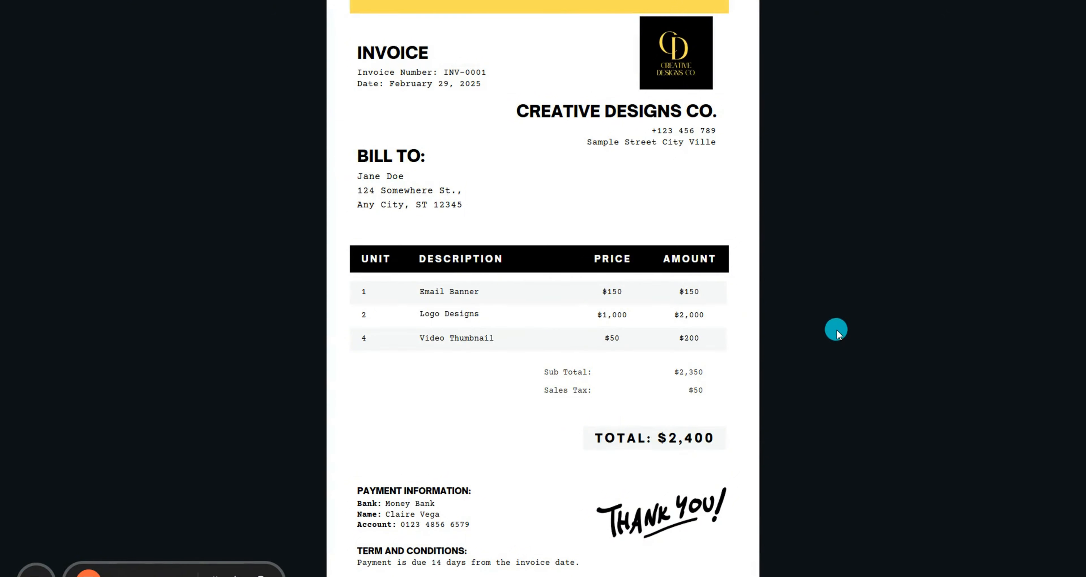
{"action": "key", "text": "Escape"}
{"action": "scroll", "coordinate": [856, 319], "scroll_direction": "up", "scroll_amount": 3}
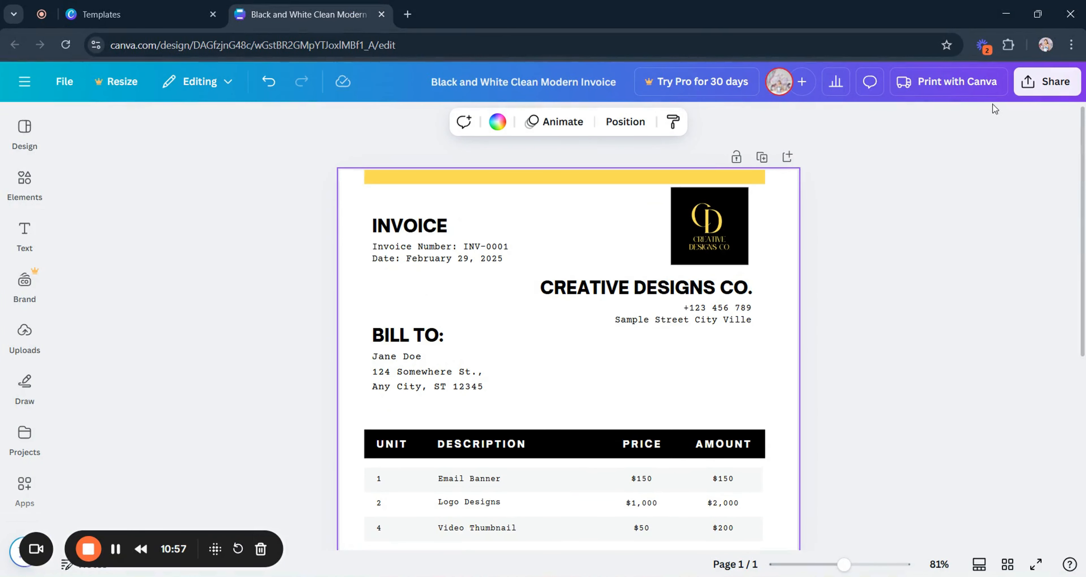
Step: Download the invoice as a PDF Standard file
{"action": "left_click", "coordinate": [1031, 94]}
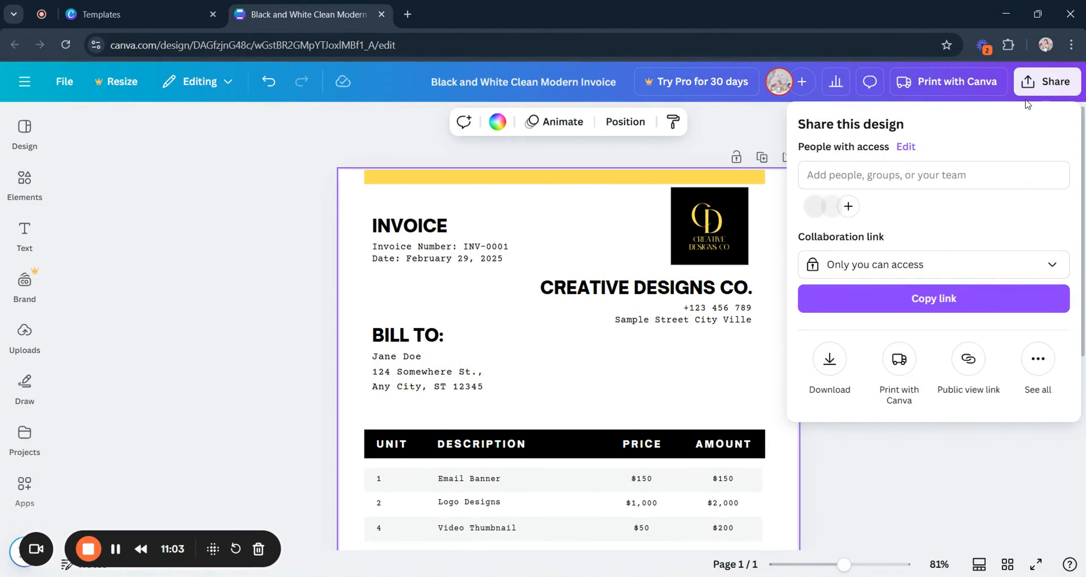
{"action": "left_click", "coordinate": [830, 359]}
{"action": "left_click", "coordinate": [863, 184]}
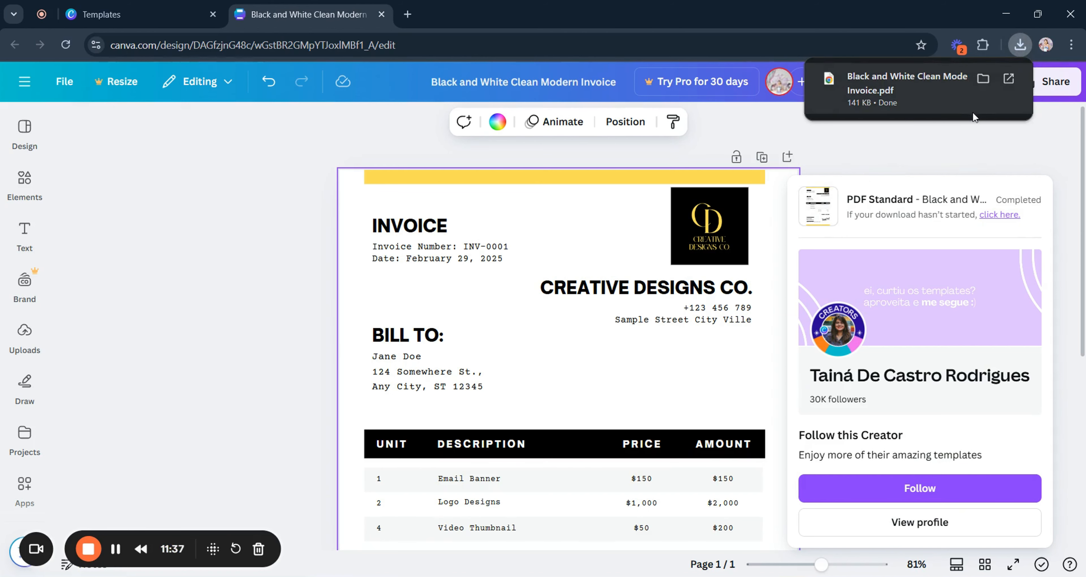
Step: Open the downloaded Black and White Clean Modern Invoice.pdf and check its header, line items, total and payment details
{"action": "left_click", "coordinate": [951, 83]}
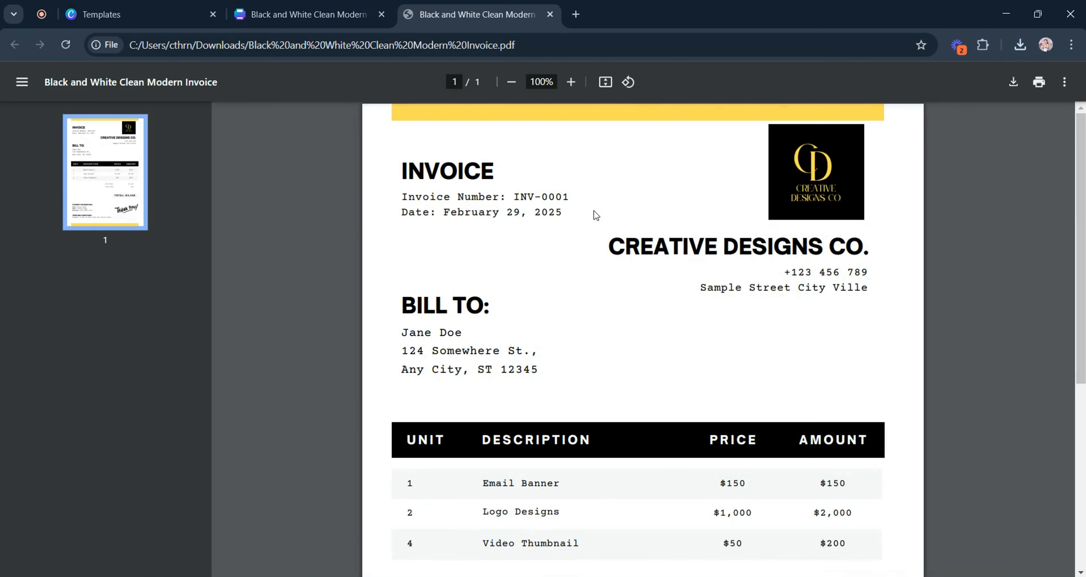
{"action": "scroll", "coordinate": [594, 213], "scroll_direction": "down", "scroll_amount": 2}
{"action": "scroll", "coordinate": [590, 236], "scroll_direction": "up", "scroll_amount": 2}
{"action": "scroll", "coordinate": [576, 267], "scroll_direction": "down", "scroll_amount": 2}
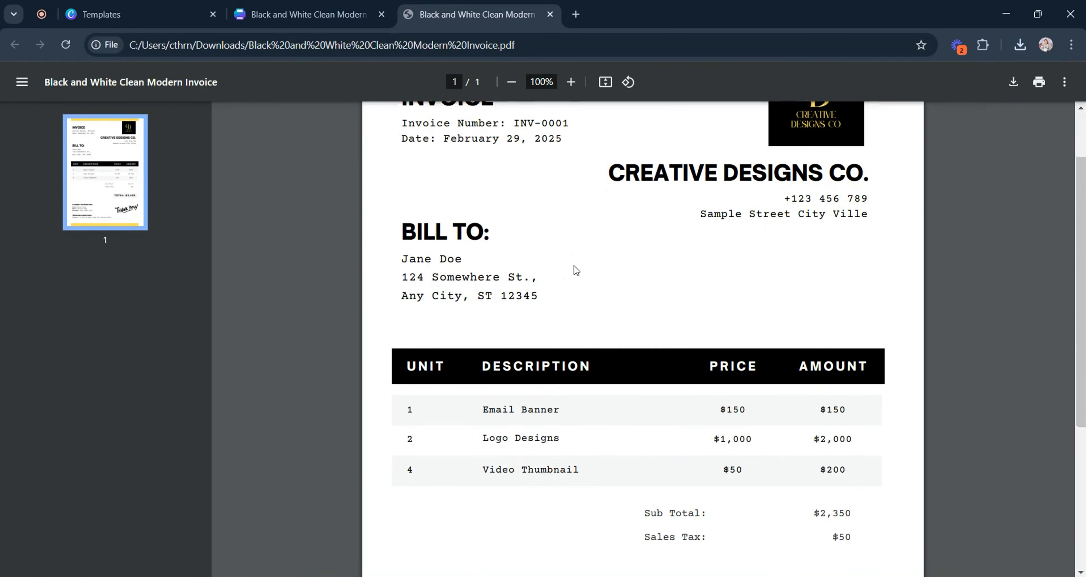
{"action": "scroll", "coordinate": [573, 269], "scroll_direction": "down", "scroll_amount": 3}
{"action": "scroll", "coordinate": [573, 274], "scroll_direction": "up", "scroll_amount": 3}
{"action": "scroll", "coordinate": [573, 273], "scroll_direction": "down", "scroll_amount": 2}
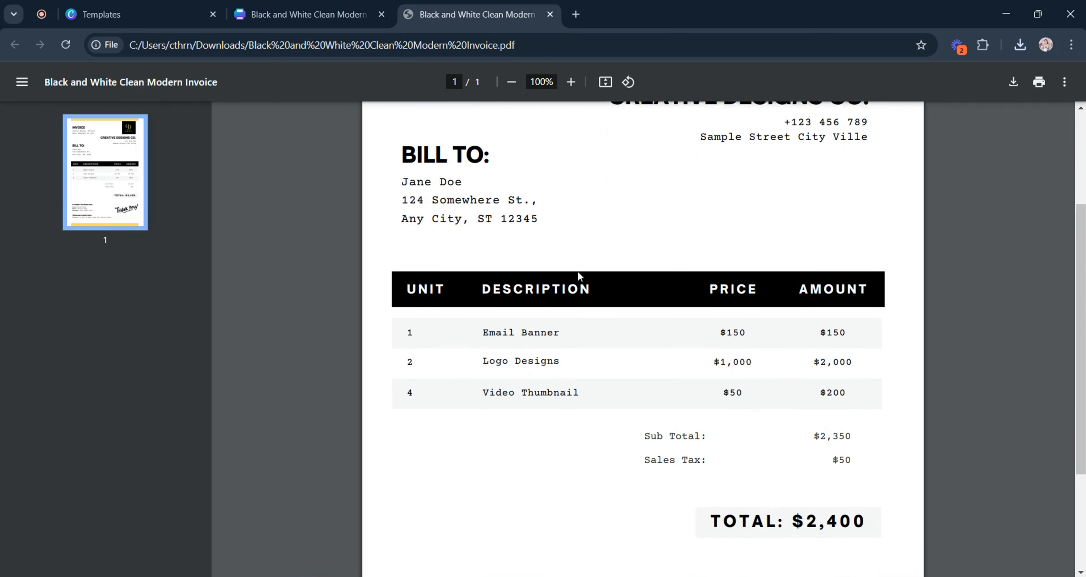
{"action": "scroll", "coordinate": [580, 274], "scroll_direction": "down", "scroll_amount": 4}
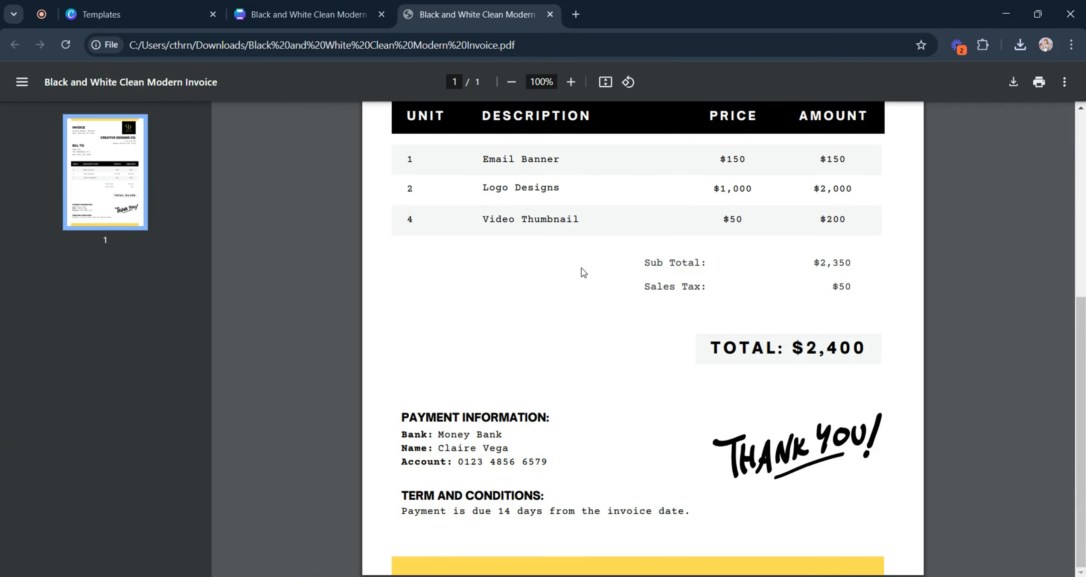
{"action": "scroll", "coordinate": [583, 266], "scroll_direction": "up", "scroll_amount": 8}
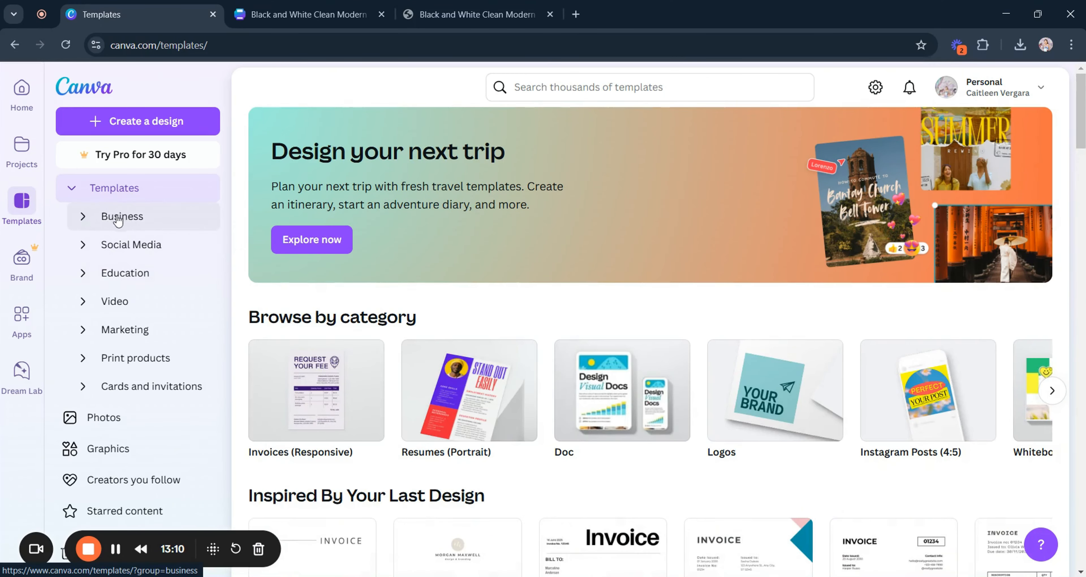
Step: Browse the Business template category on the Canva Templates page
{"action": "left_click", "coordinate": [118, 219]}
{"action": "scroll", "coordinate": [423, 271], "scroll_direction": "down", "scroll_amount": 4}
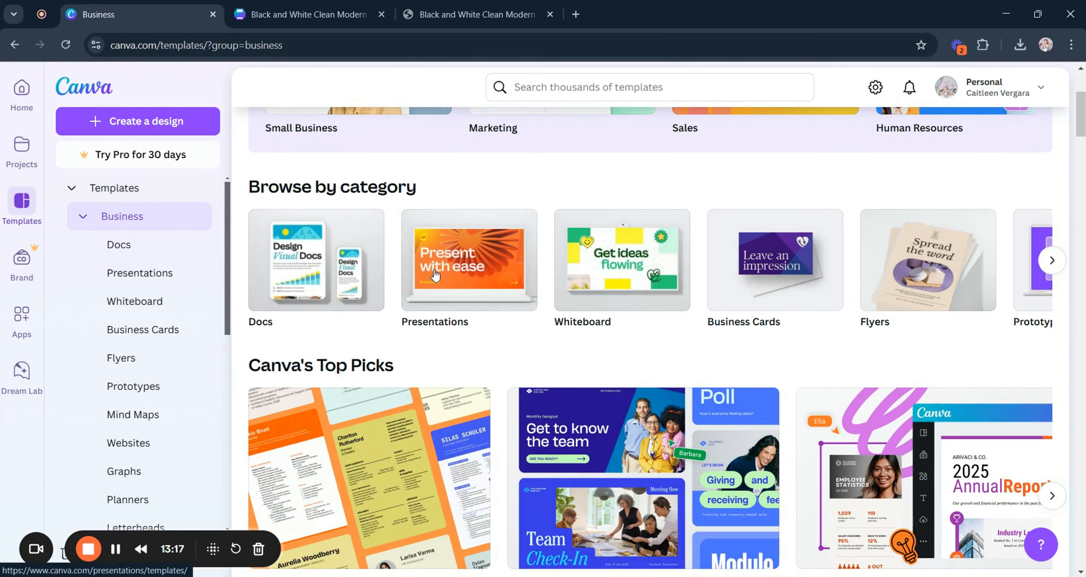
{"action": "scroll", "coordinate": [435, 275], "scroll_direction": "down", "scroll_amount": 6}
{"action": "scroll", "coordinate": [404, 229], "scroll_direction": "up", "scroll_amount": 5}
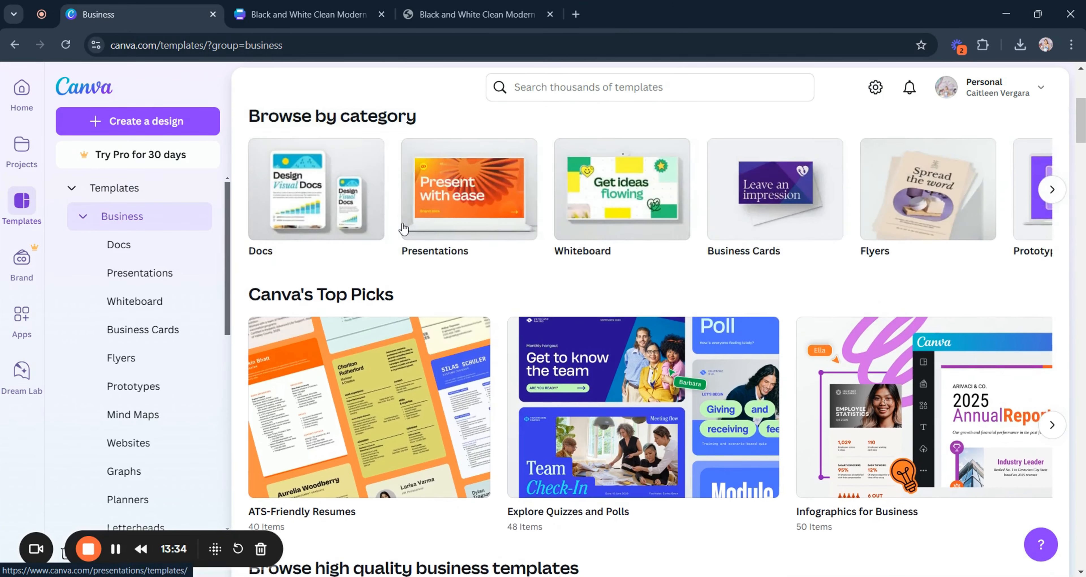
{"action": "scroll", "coordinate": [403, 228], "scroll_direction": "up", "scroll_amount": 3}
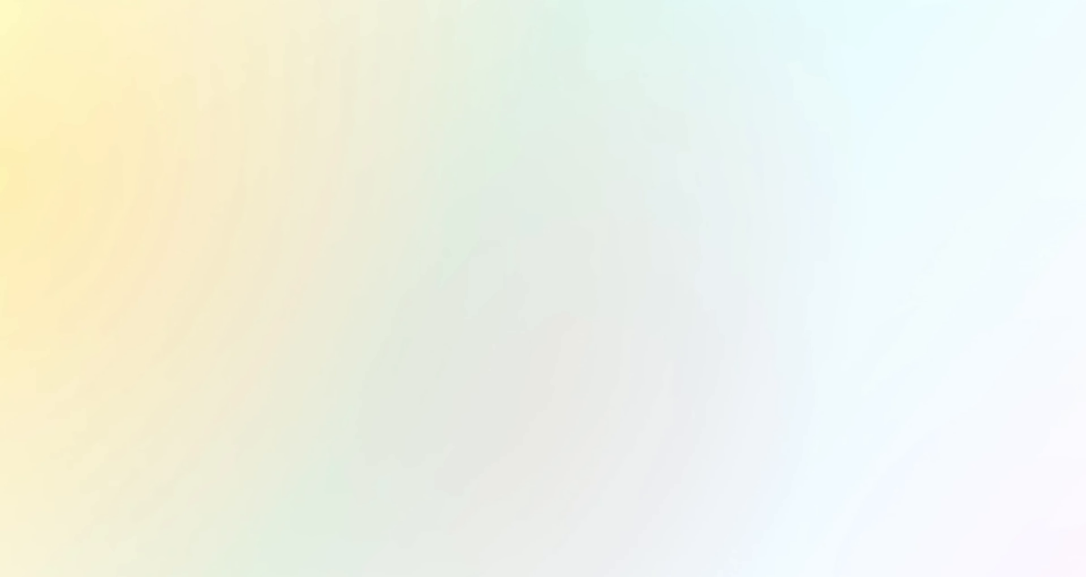